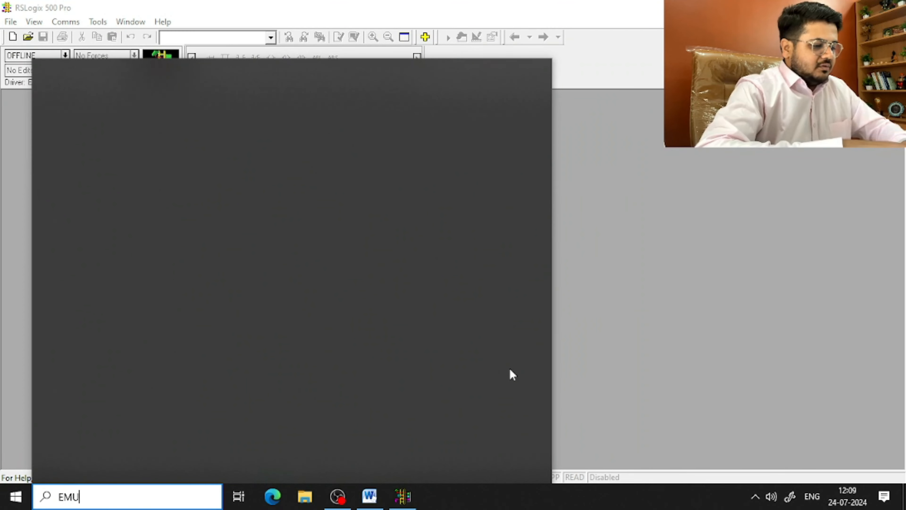
Launch RSLogix Emulate 500 and RSLinx Classic, both with administrator rights
left_click(378, 263)
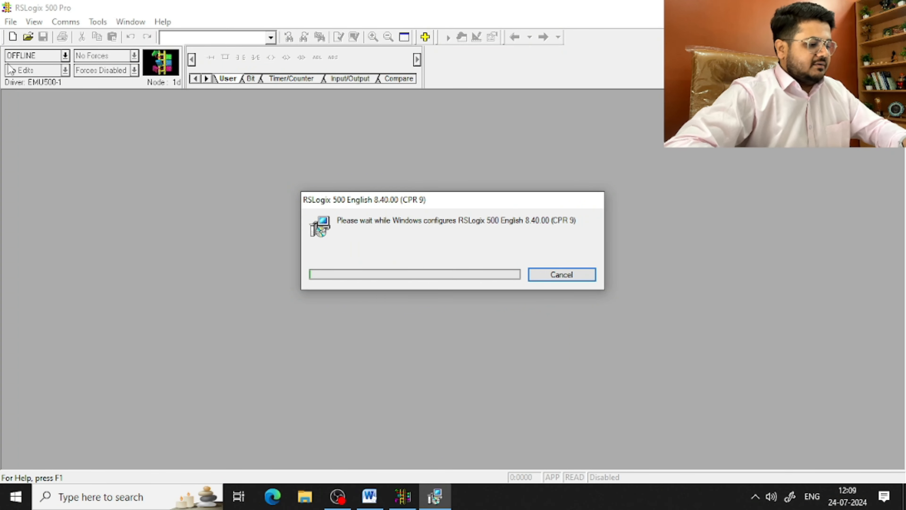
key("super")
type("RSLINX")
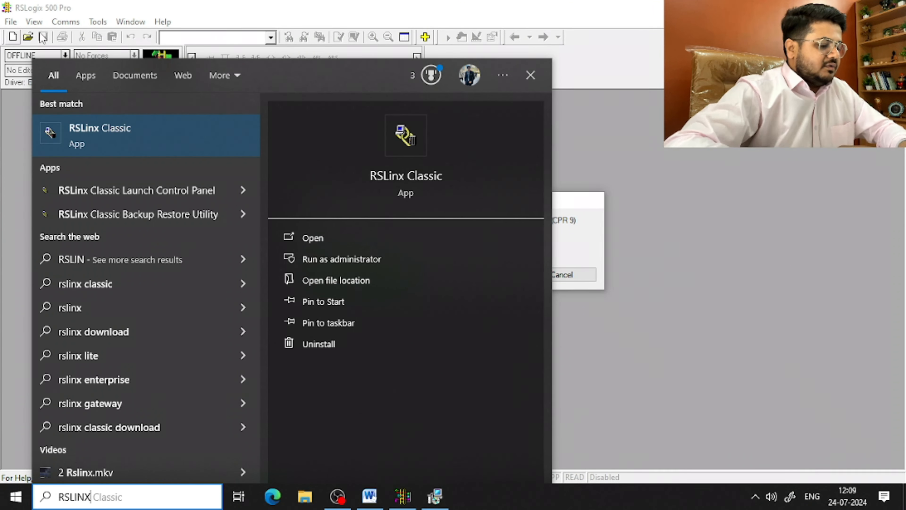
left_click(323, 259)
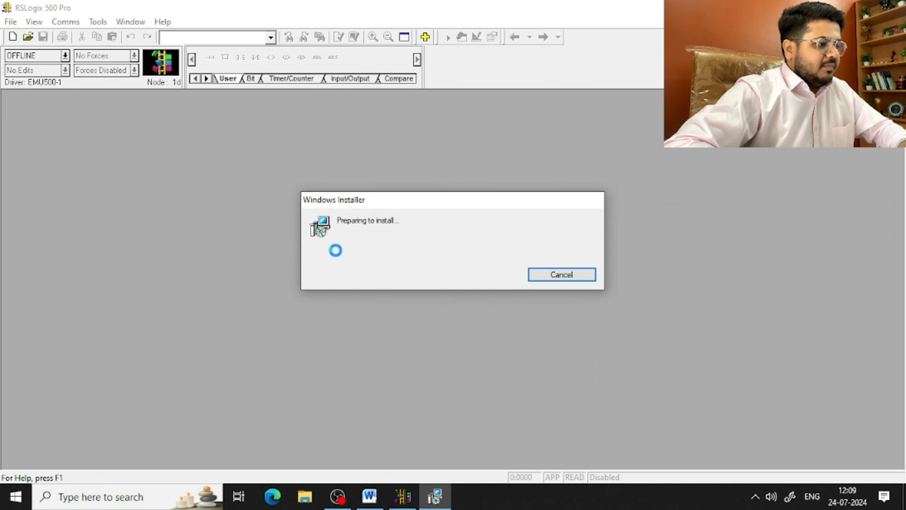
In the Word document, add the lines "RSLOGIX 500", "RSLINX" and "RS LOGIX EMULATOR" below the "NO WORRIES.." text
left_click(370, 496)
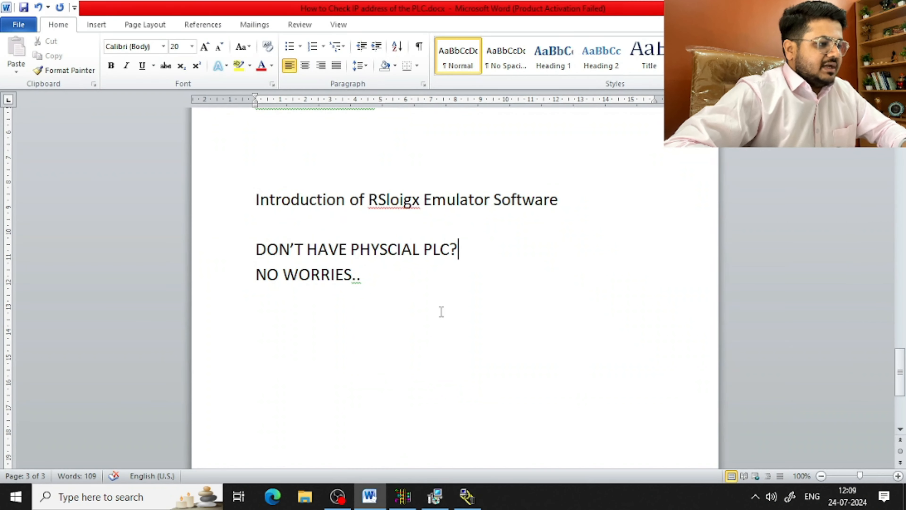
key("Return")
key("Return")
type("R")
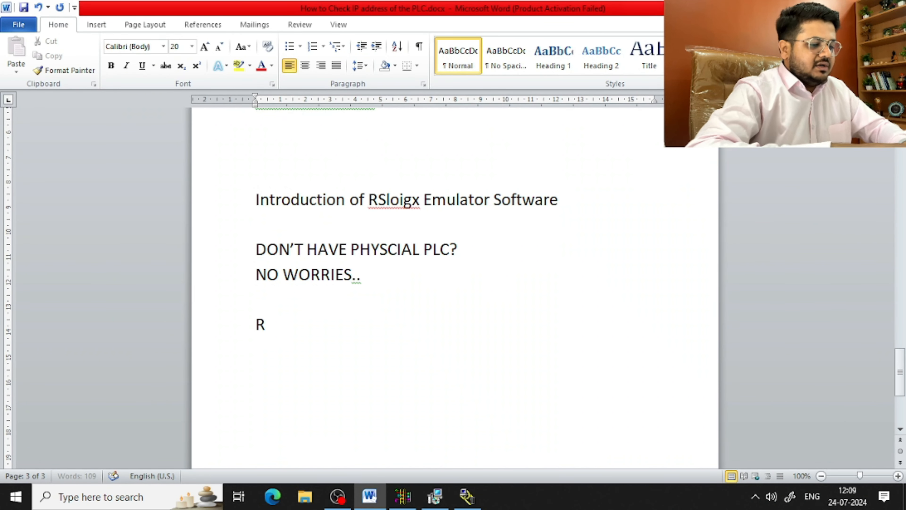
type("SLOGIX")
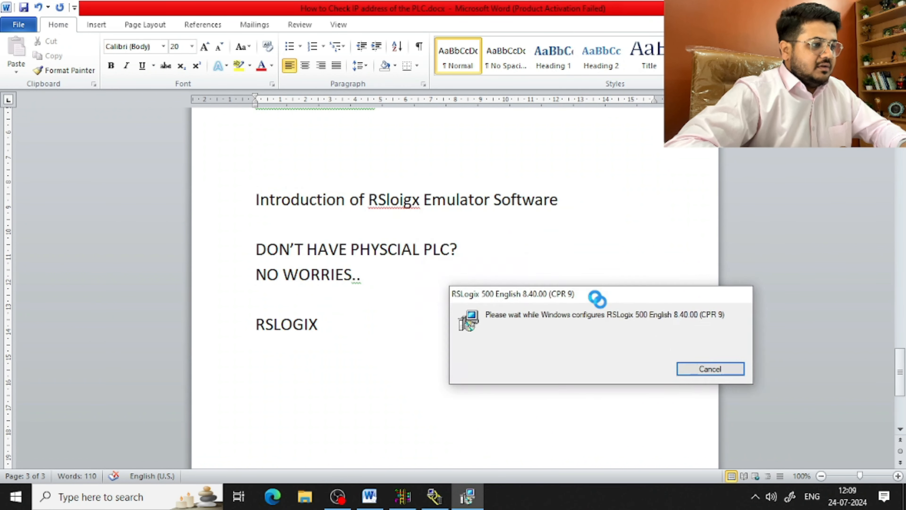
left_click(366, 327)
type("50")
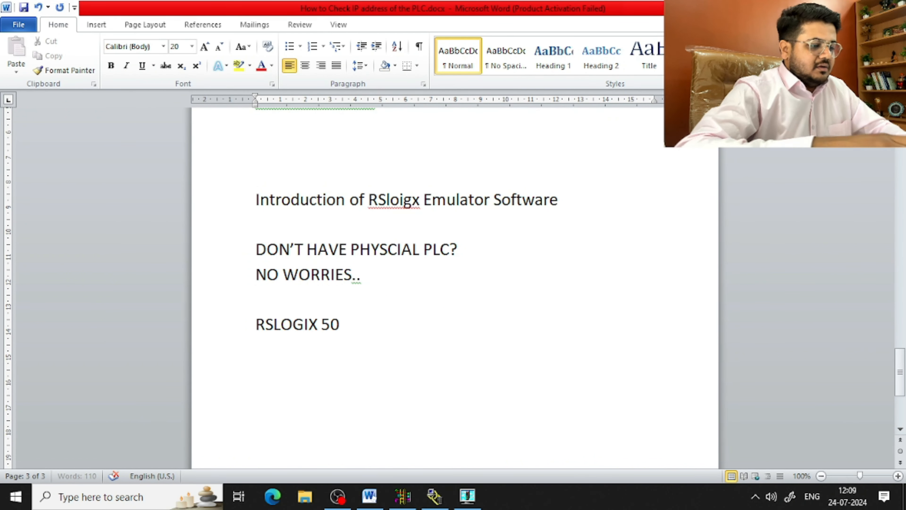
type("0")
key("Return")
type("RSLINX")
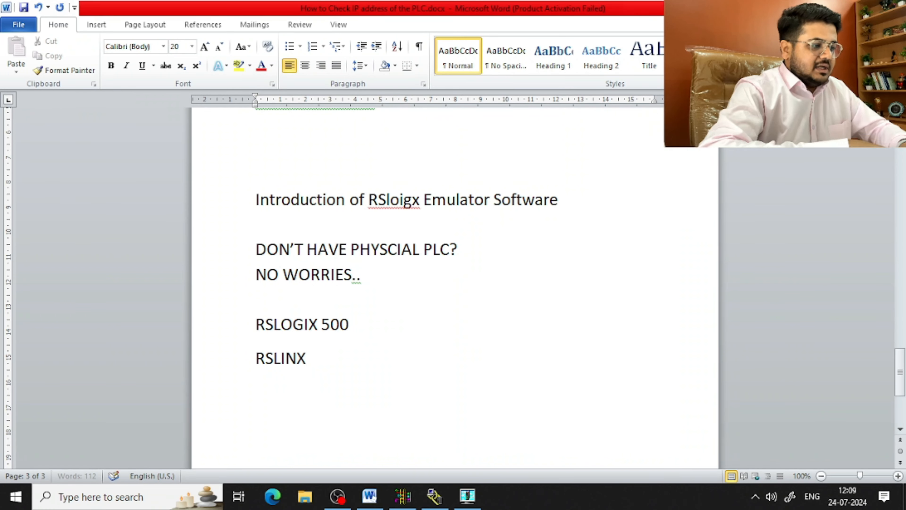
type("RS")
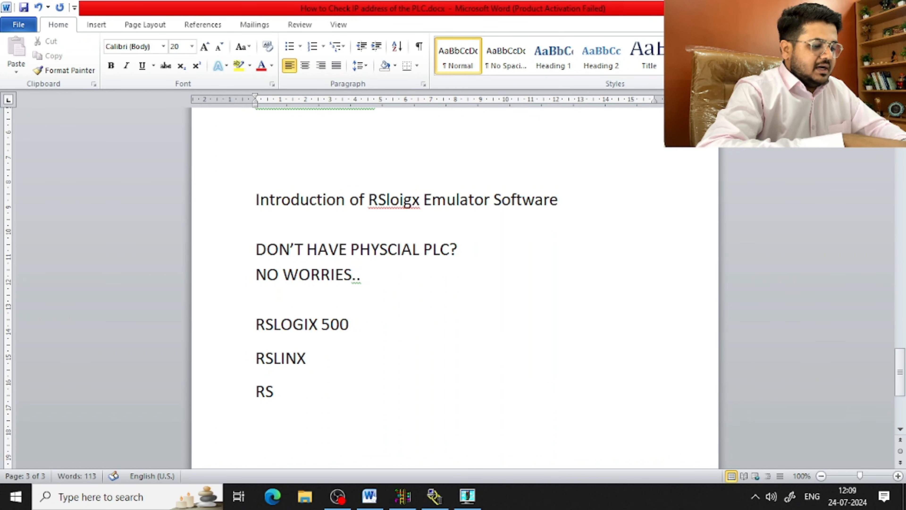
type(" LOGIX EMULATOR")
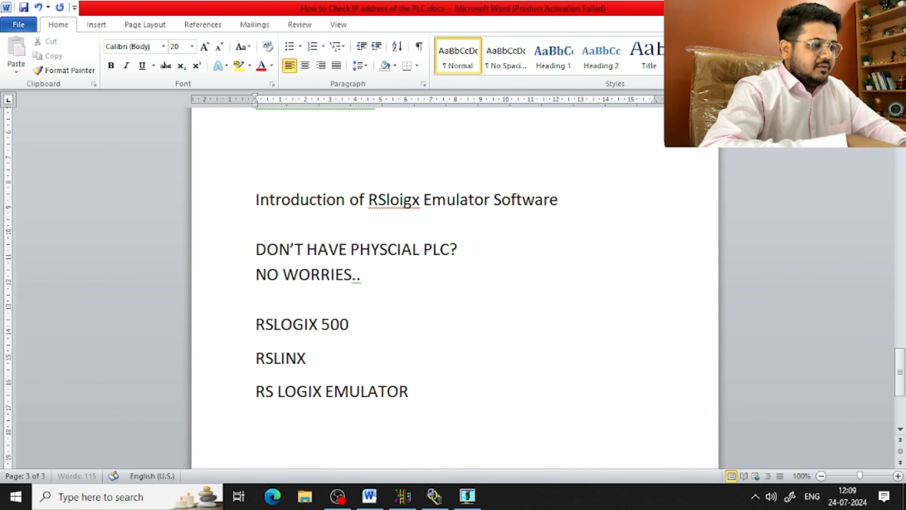
View the running RSLinx Classic, RSLogix 500 and RSLogix Emulate500 windows in turn, then minimize the emulator
left_click(440, 501)
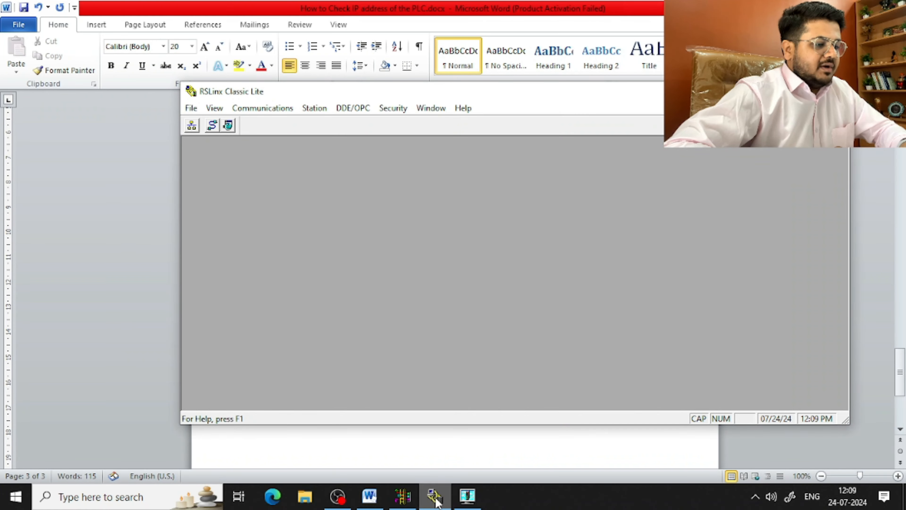
left_click(468, 498)
left_click(403, 497)
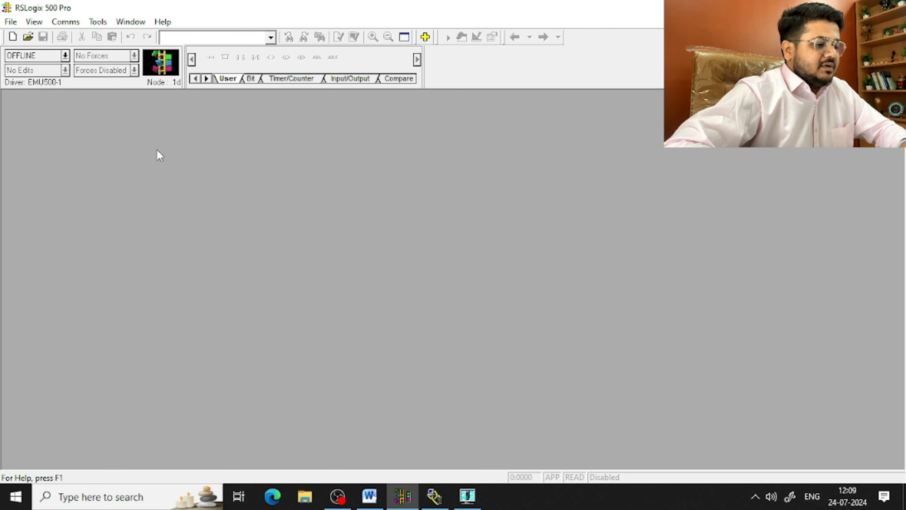
left_click(443, 496)
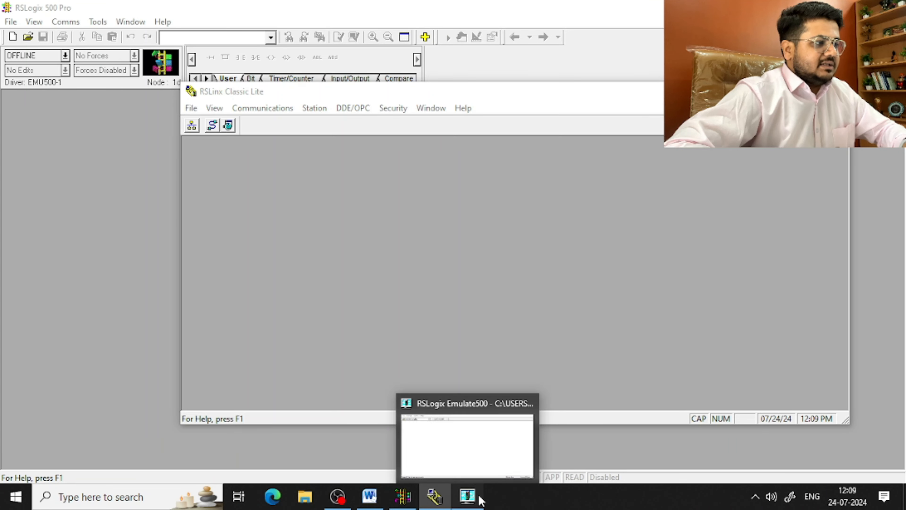
left_click(477, 496)
double_click(202, 74)
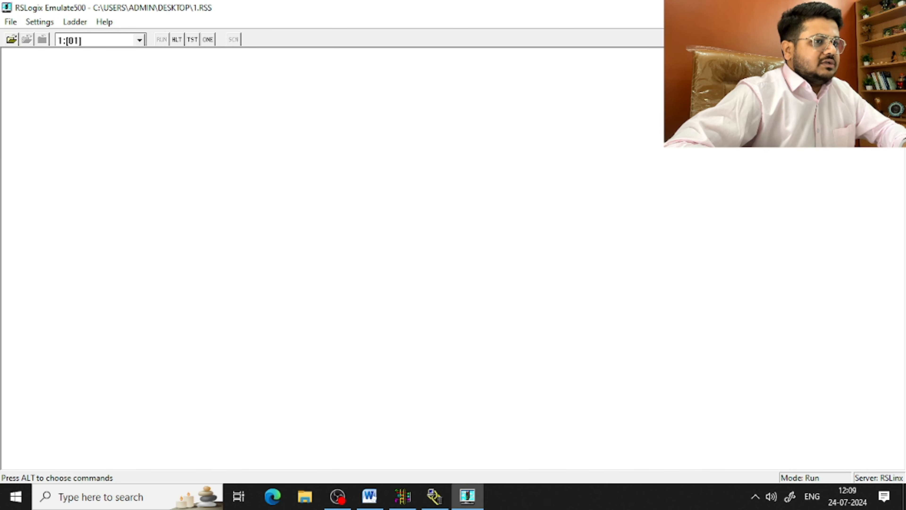
left_click(830, 8)
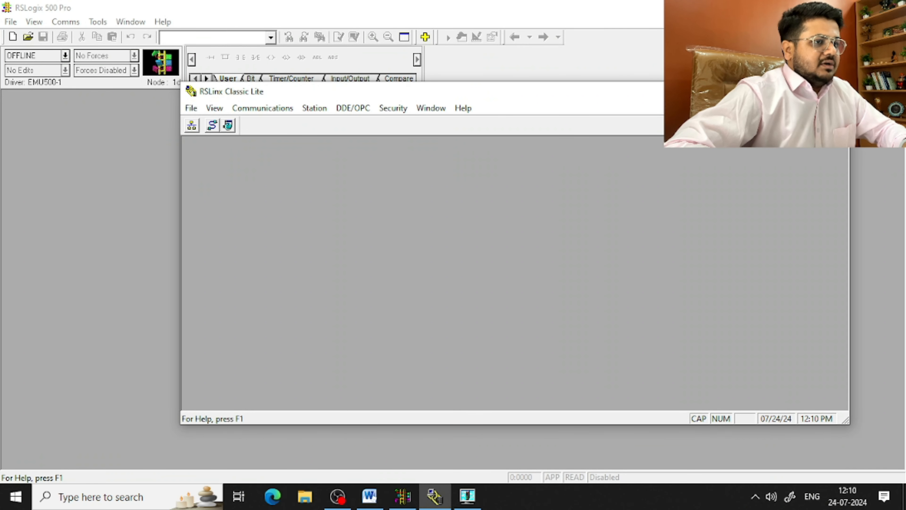
Maximize RSLinx Classic and delete the configured AB_ETH-1 Ethernet and EMU500-1 emulator drivers
left_click(803, 92)
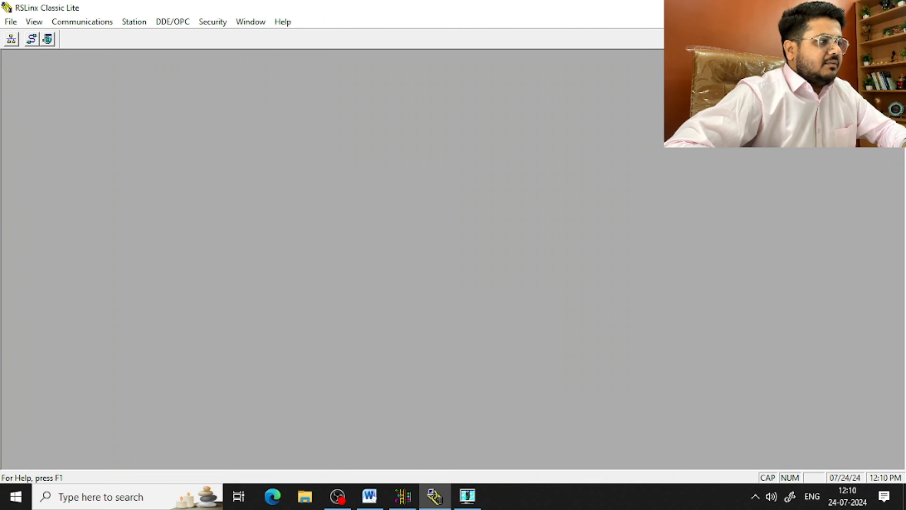
left_click(101, 22)
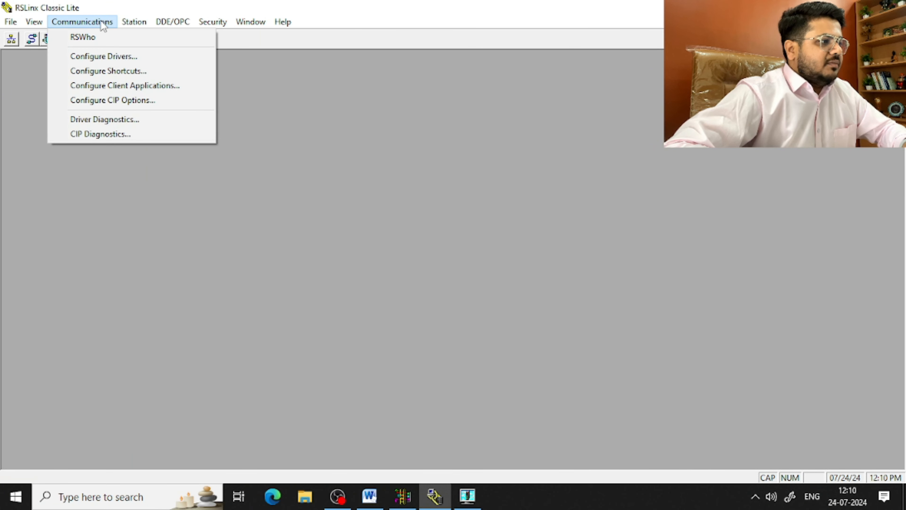
left_click(102, 57)
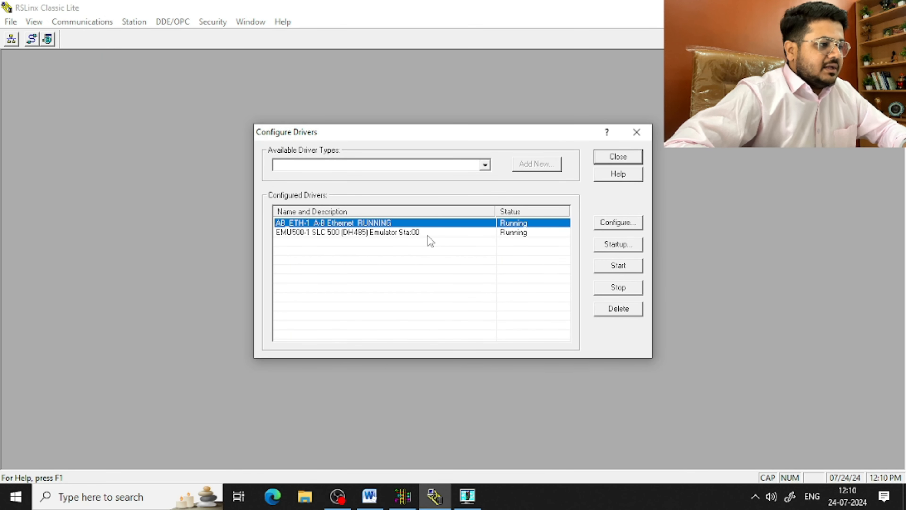
left_click(418, 234)
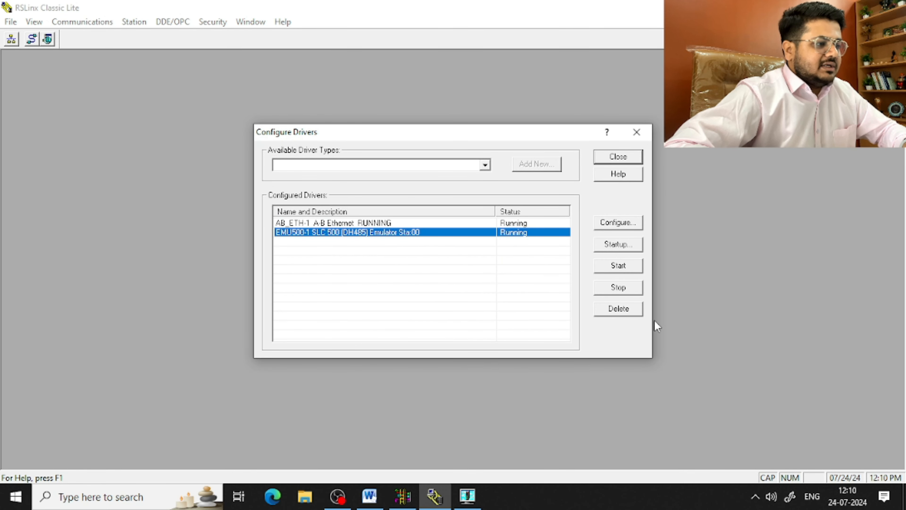
left_click(632, 309)
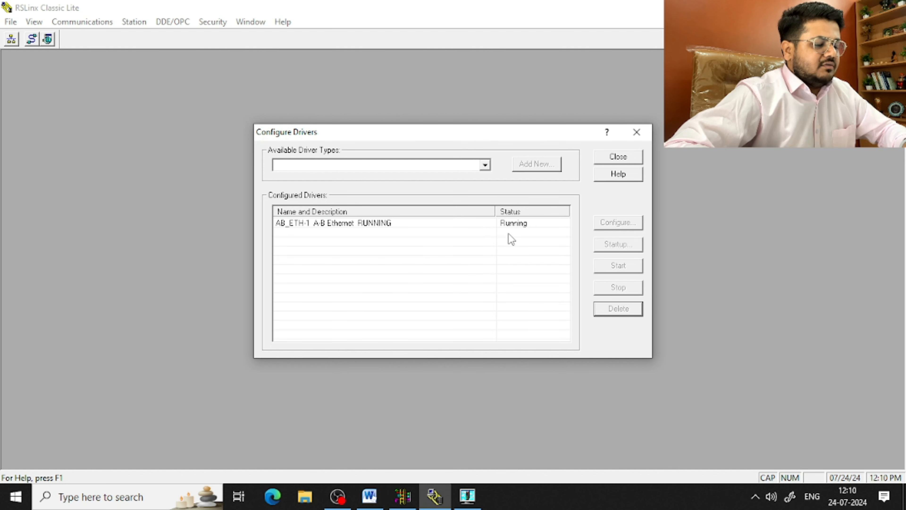
left_click(501, 224)
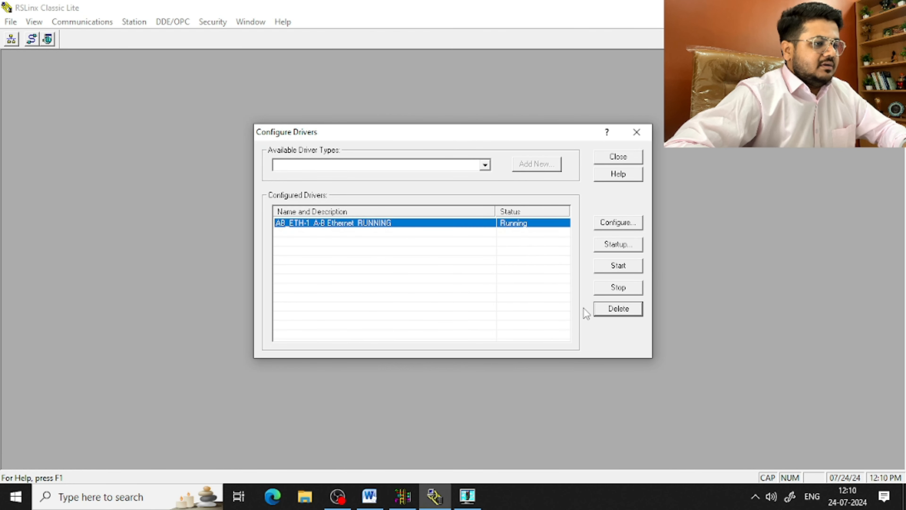
left_click(617, 309)
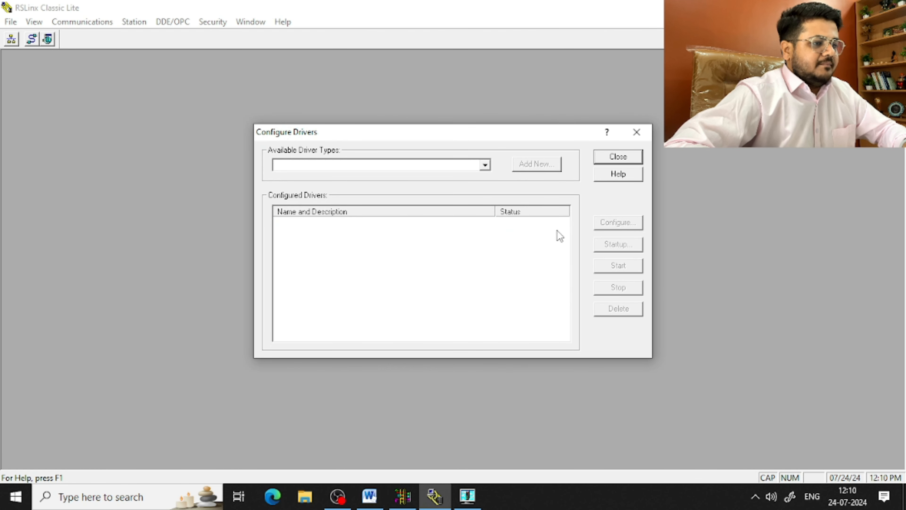
left_click(486, 166)
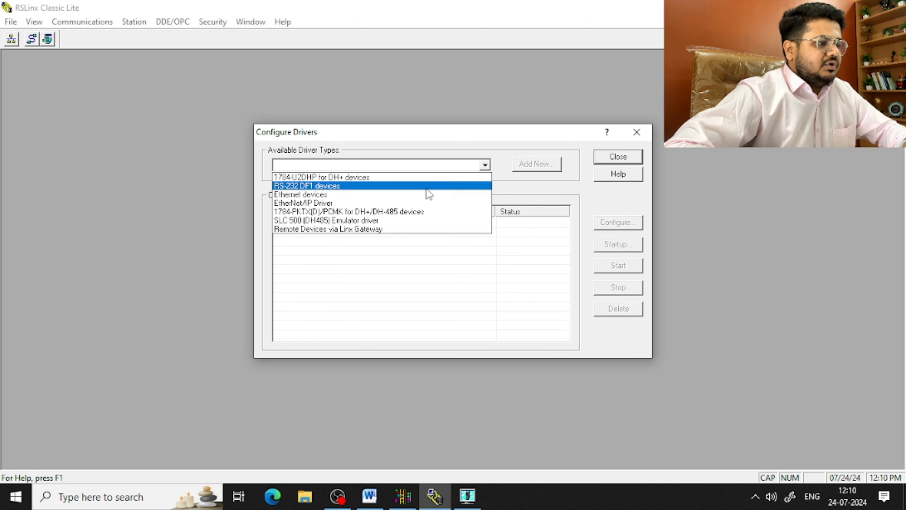
left_click(333, 221)
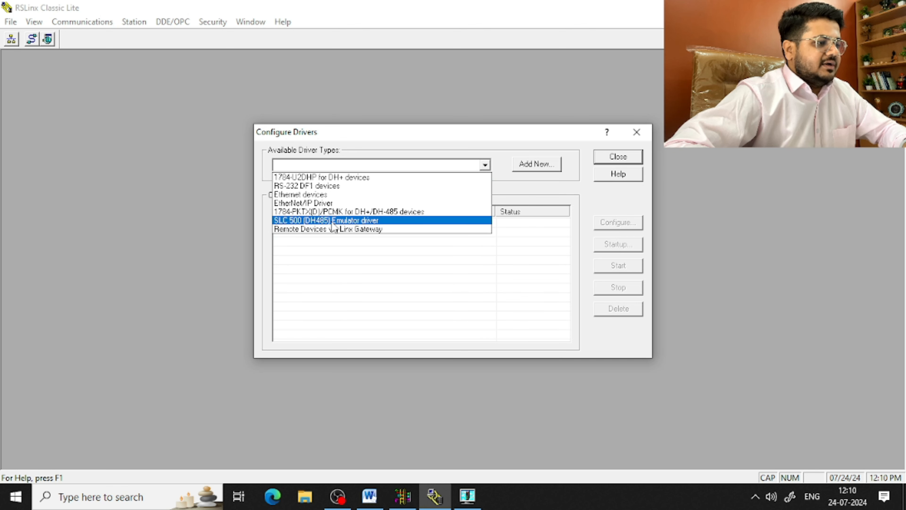
left_click(374, 221)
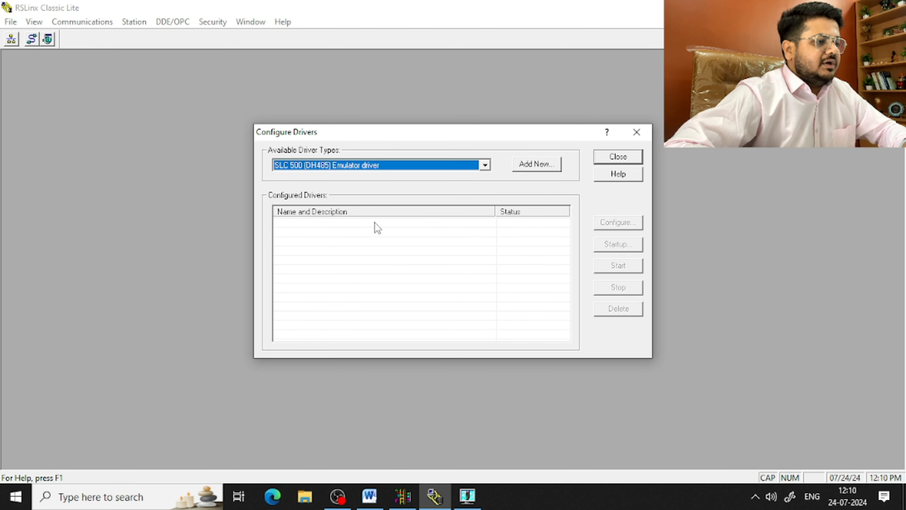
left_click(542, 165)
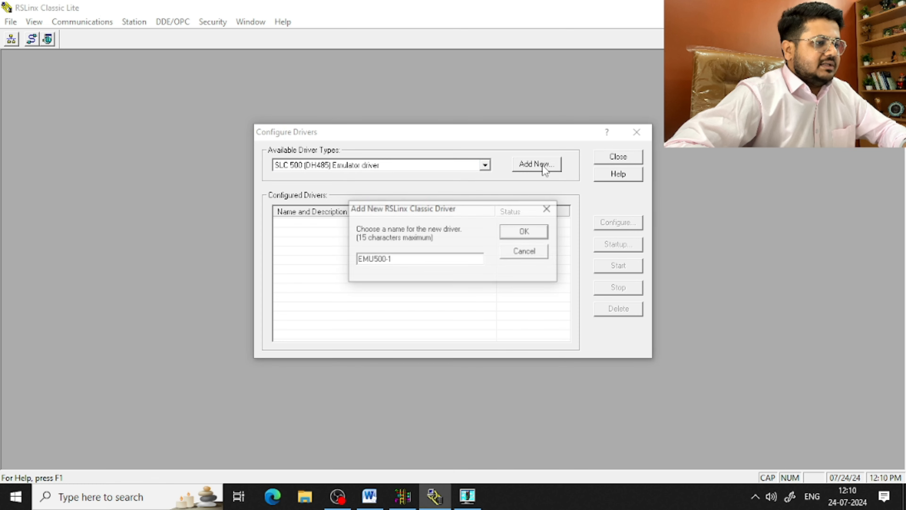
left_click(549, 208)
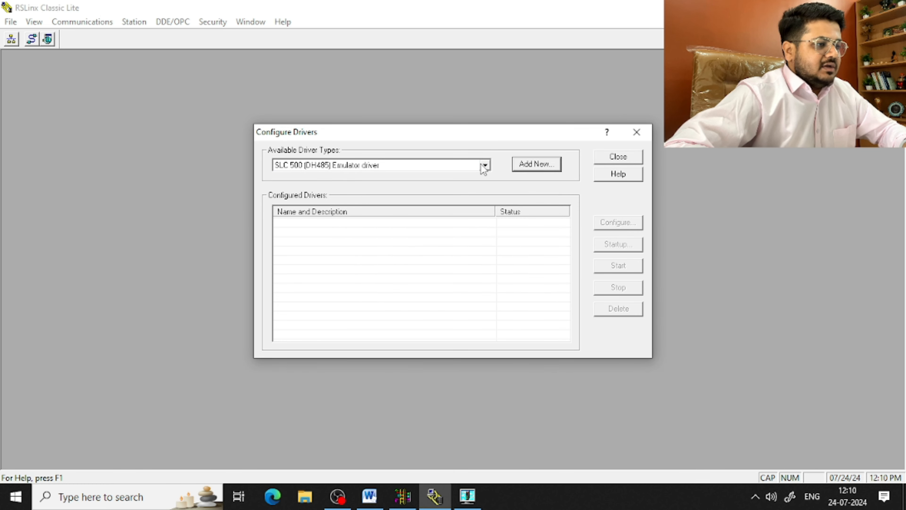
Add an SLC 500 (DH485) Emulator driver named EMU500-1 with station number 00, then close the driver configuration
left_click(485, 166)
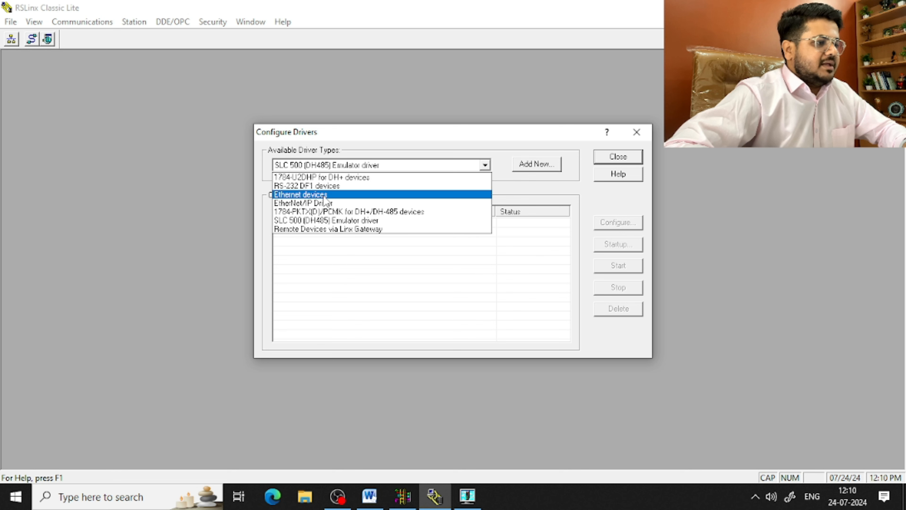
left_click(330, 222)
left_click(535, 166)
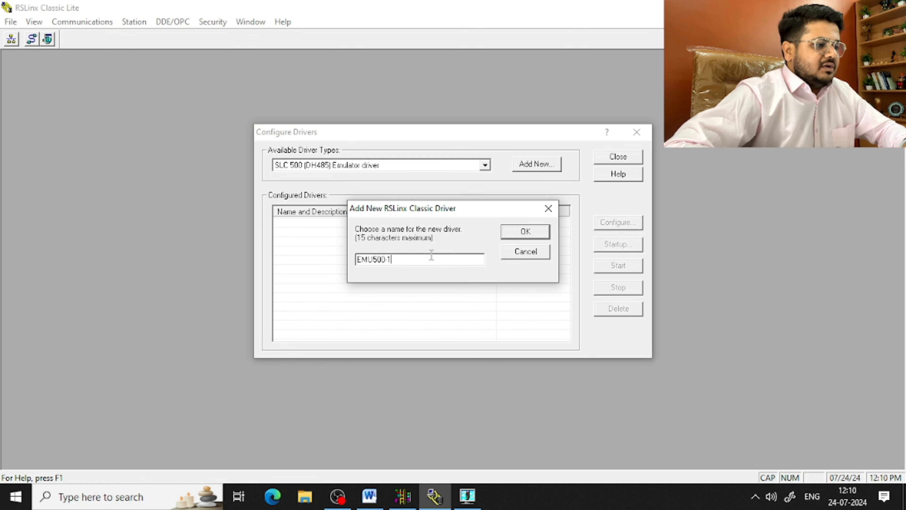
left_click(529, 232)
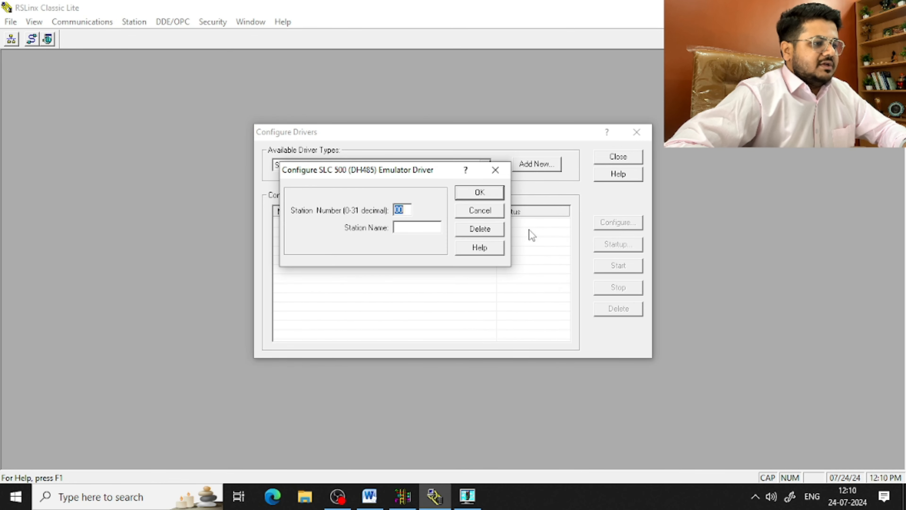
left_click(480, 193)
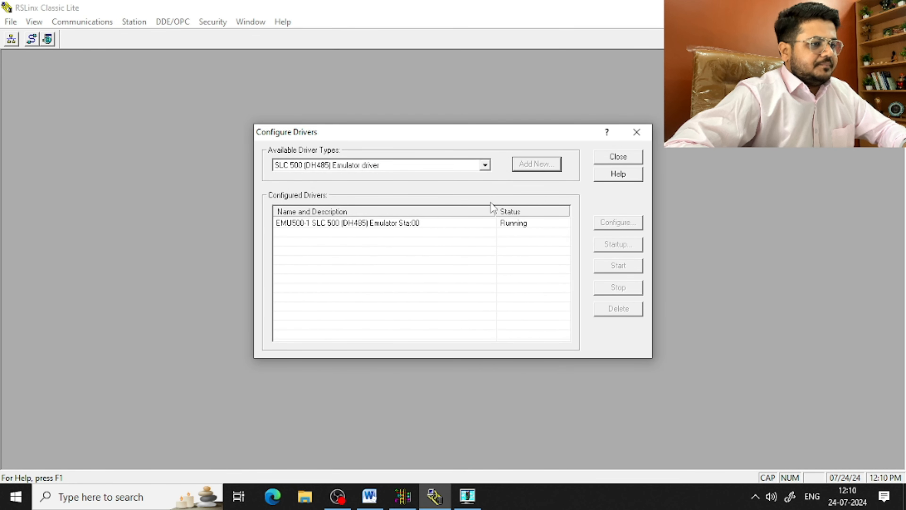
left_click(625, 157)
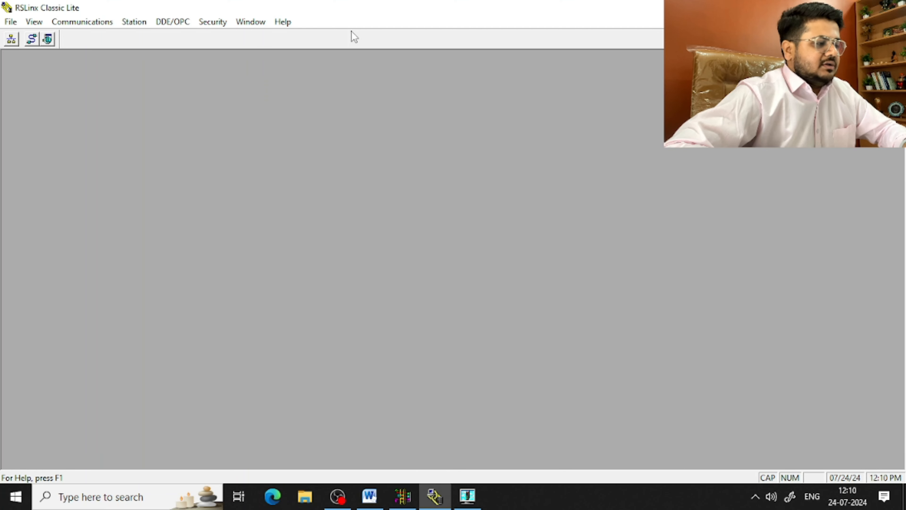
Browse the network with RSWho, expand the EMU500-1, DH-485 driver and select the MicroLogix 1100 at node 01
left_click(11, 39)
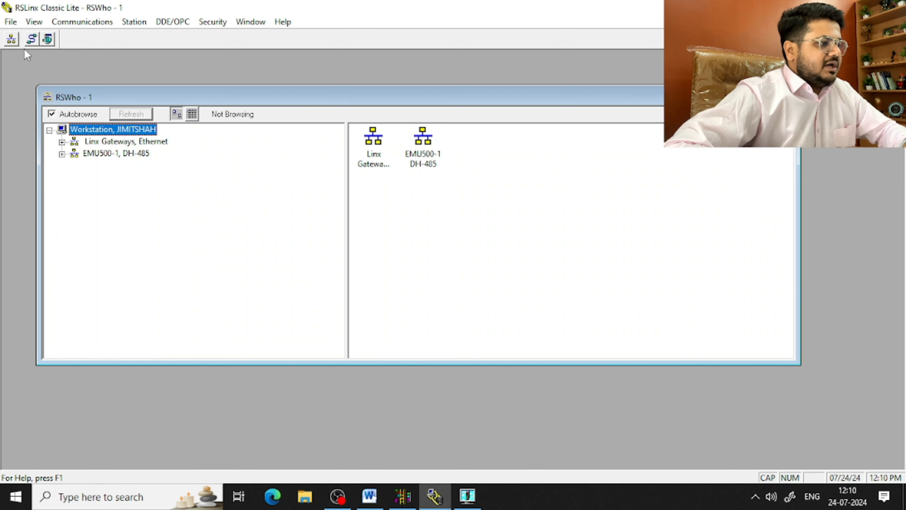
left_click(62, 154)
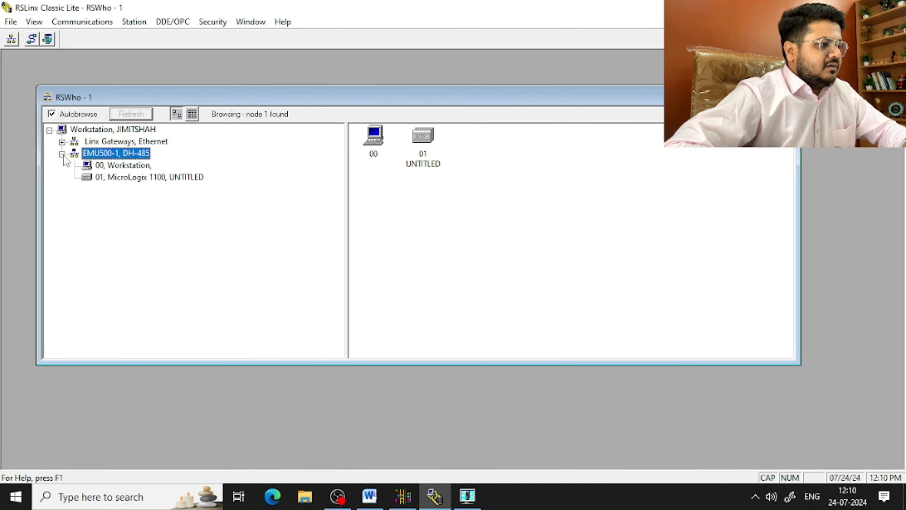
left_click(117, 177)
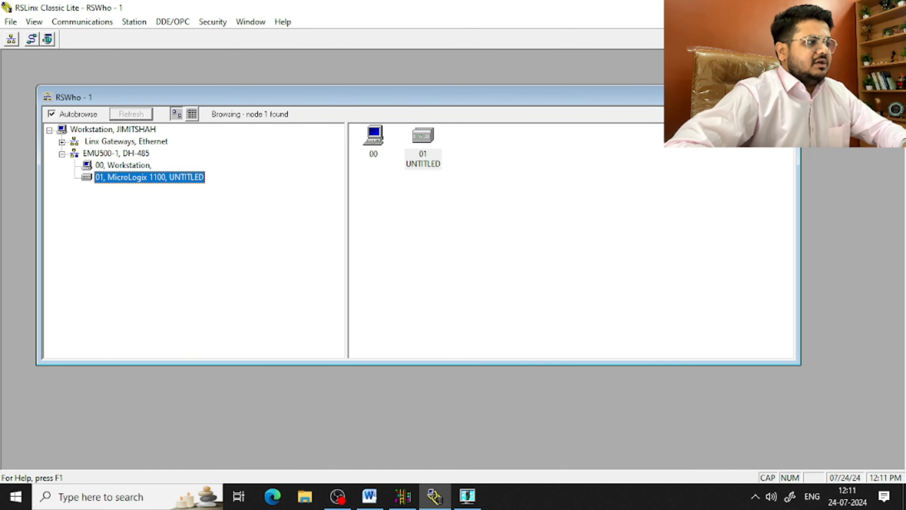
Minimize the RSWho window in RSLinx Classic and switch to RSLogix 500
left_click(765, 97)
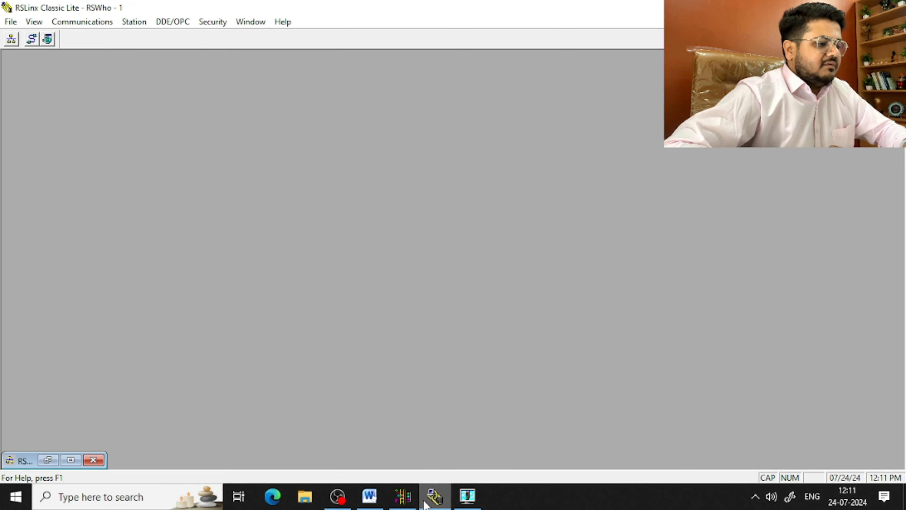
left_click(403, 496)
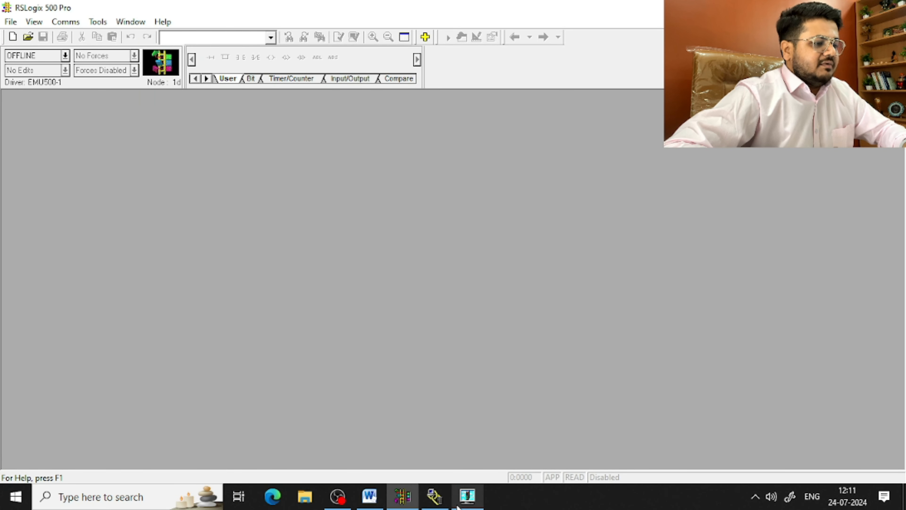
mouse_move(459, 507)
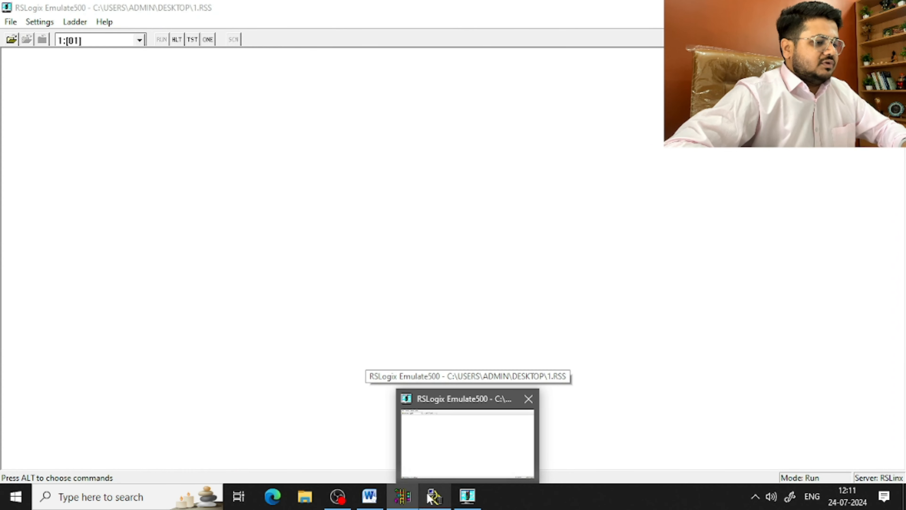
mouse_move(405, 501)
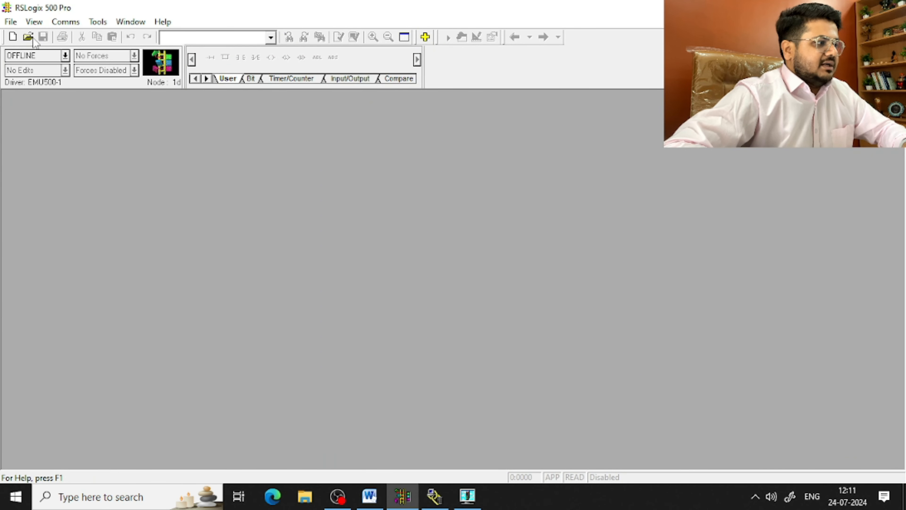
Create a new project with the Bul.1763 MicroLogix 1100 Series B processor, keeping the EMU500-1 driver and processor node 1
left_click(11, 22)
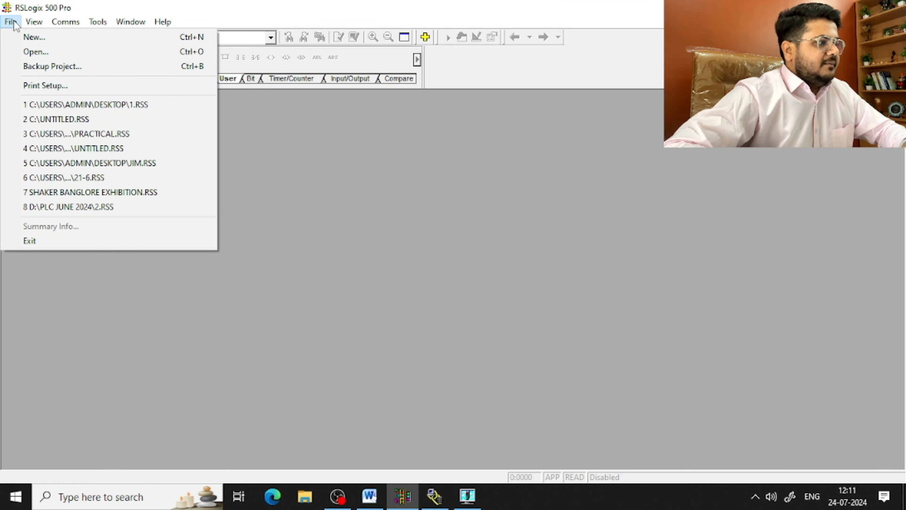
left_click(19, 37)
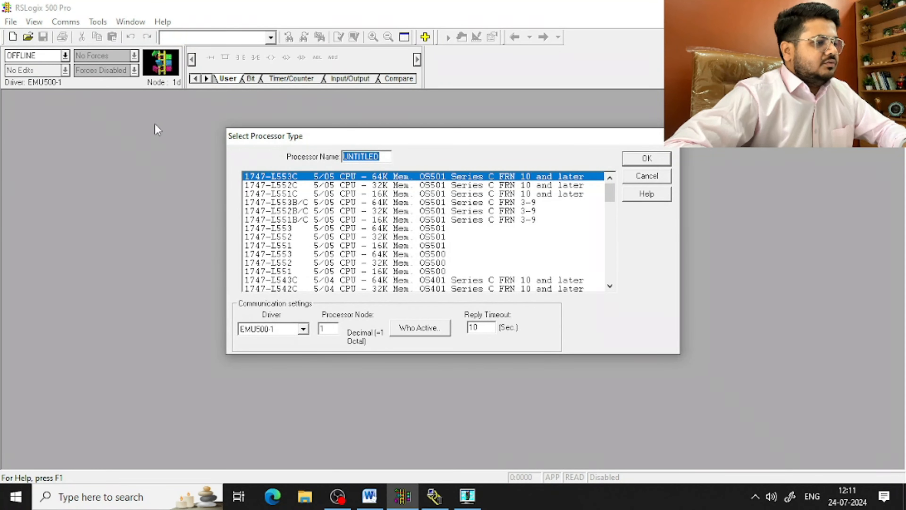
left_click(351, 219)
scroll(349, 227, "down", 10)
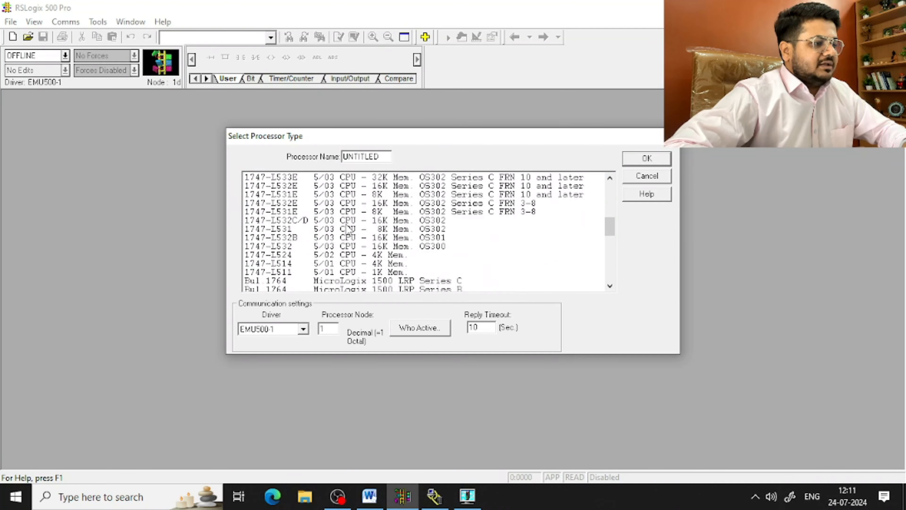
scroll(348, 228, "down", 12)
scroll(367, 236, "up", 2)
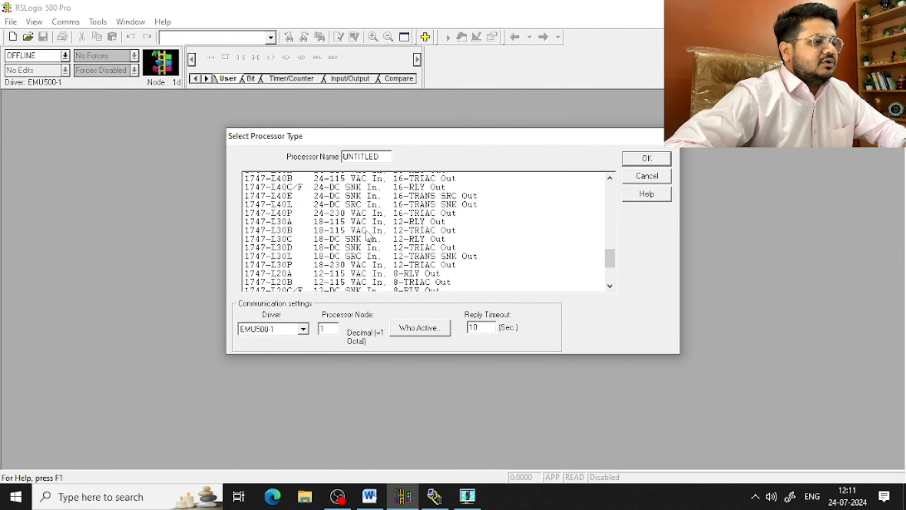
scroll(367, 234, "up", 3)
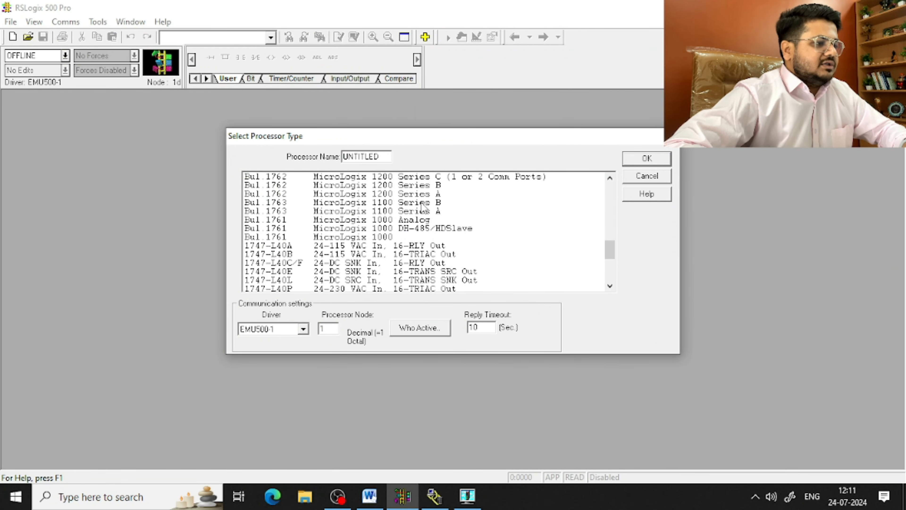
scroll(421, 204, "up", 1)
left_click(421, 185)
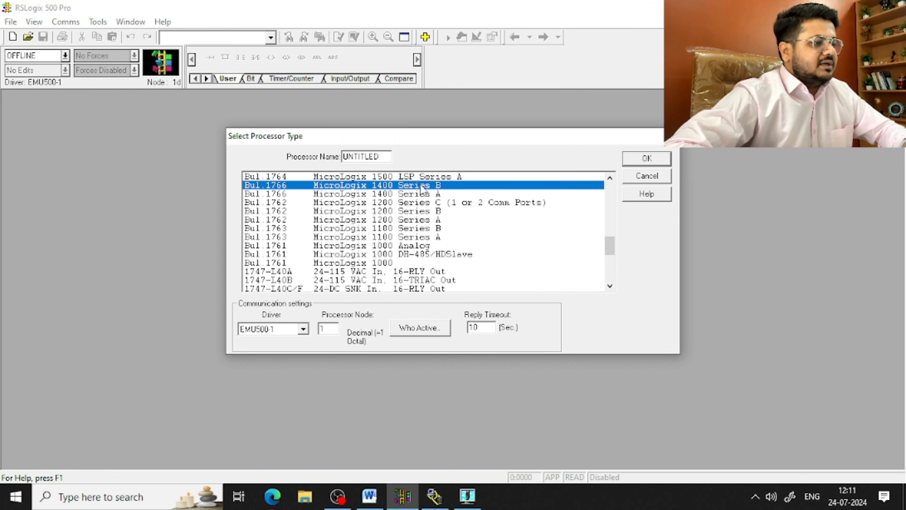
left_click(428, 229)
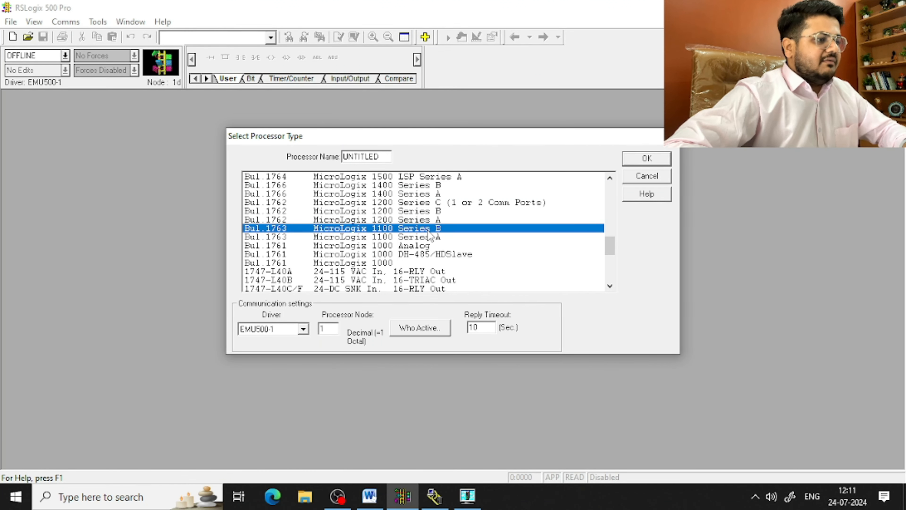
left_click(653, 160)
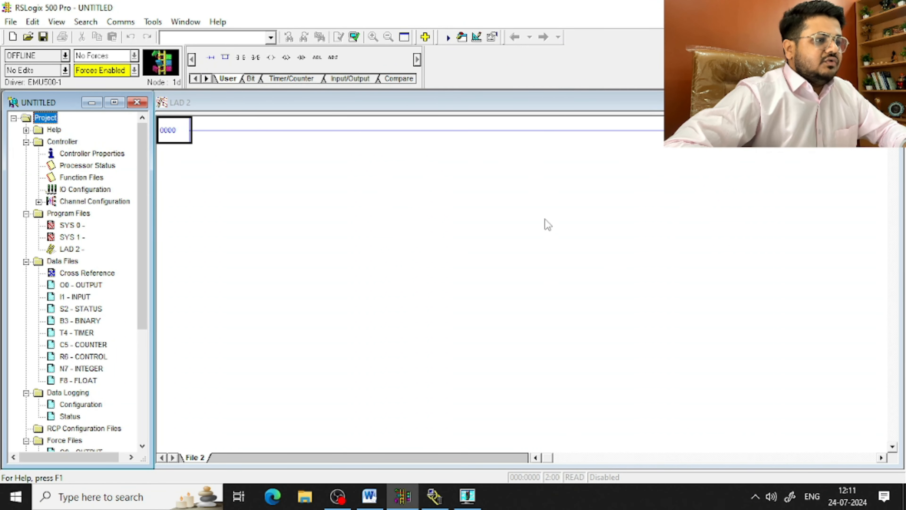
Insert a new rung 0000 in LAD 2 with a normally open contact at its start and an output coil at its end
left_click(182, 132)
right_click(183, 131)
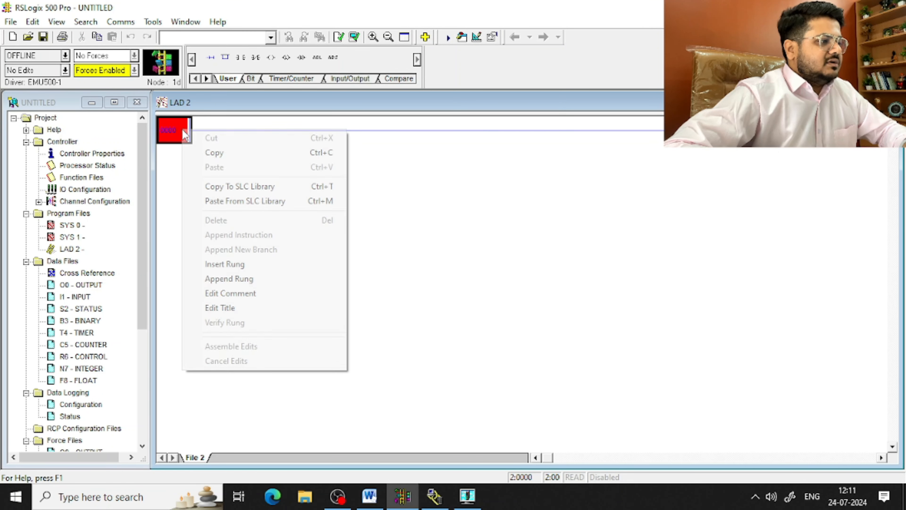
left_click(226, 263)
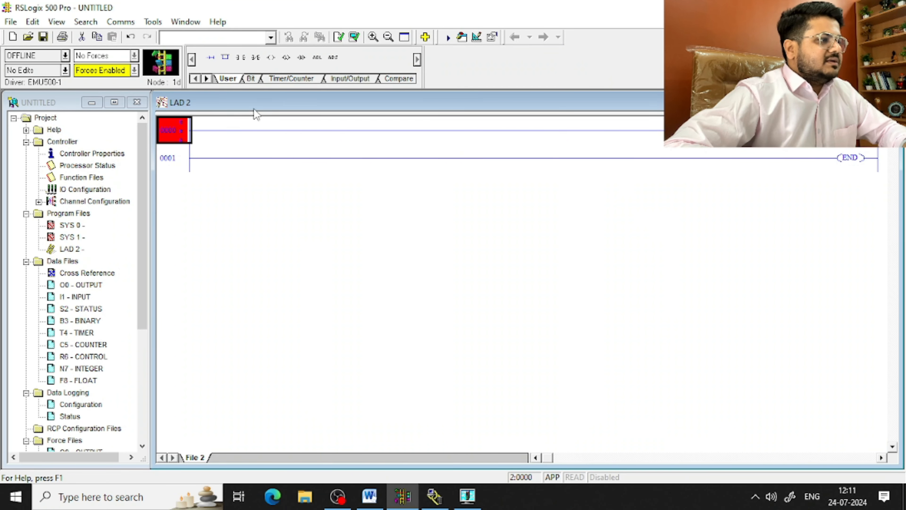
left_click(450, 385)
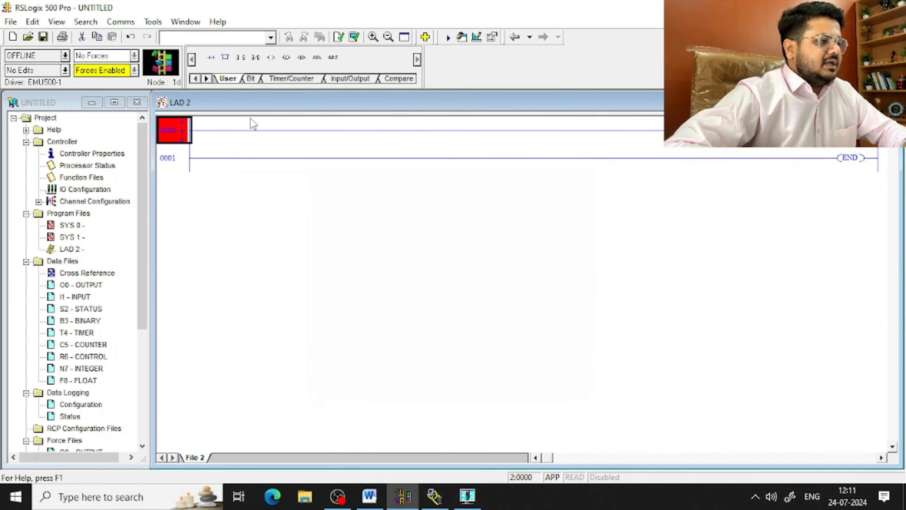
left_click_drag(241, 61, 214, 131)
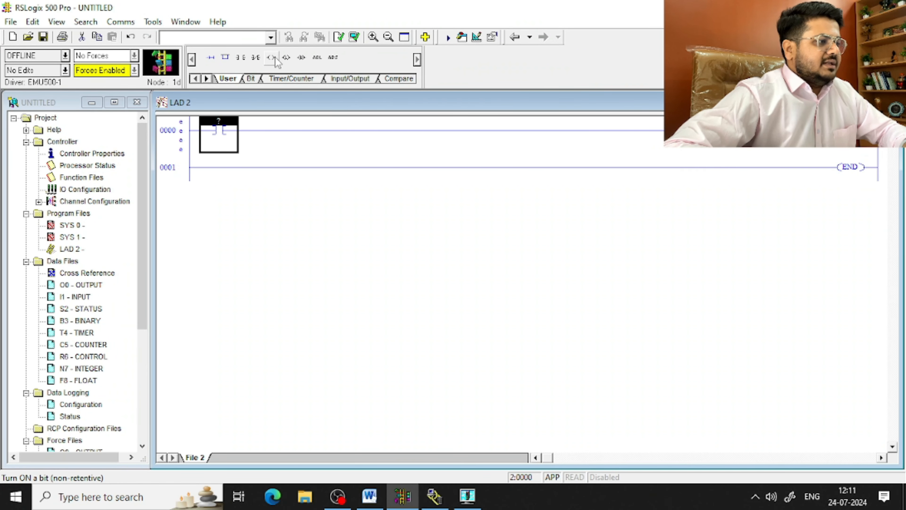
left_click_drag(276, 61, 838, 132)
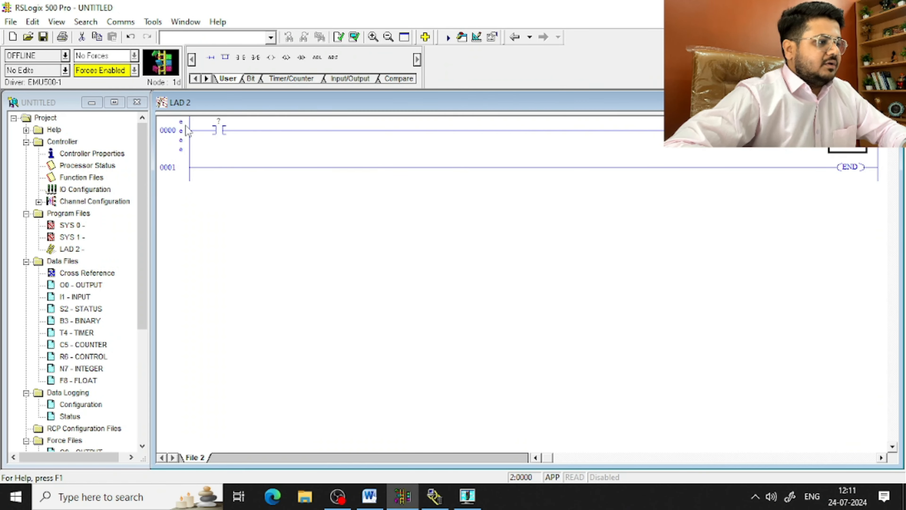
Assign the address I:0/0 to the contact on rung 0000, leaving its description and symbol empty
double_click(193, 132)
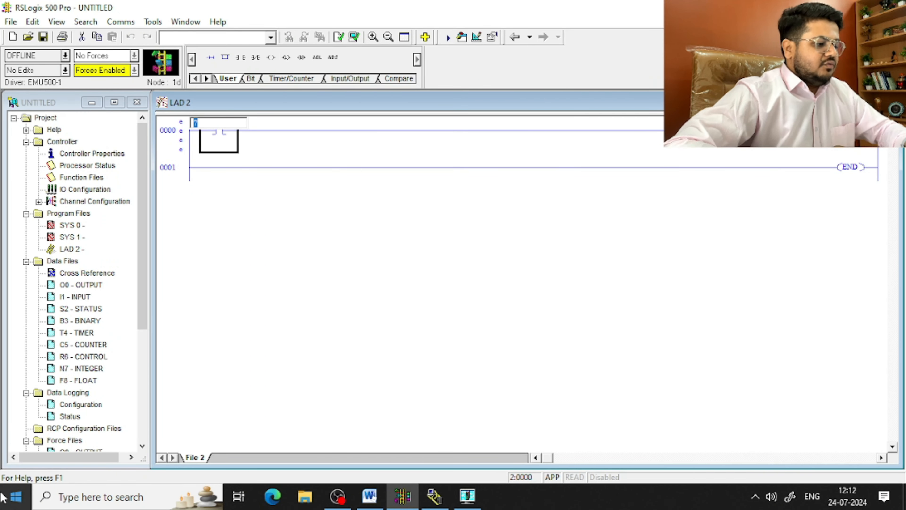
type("I:0")
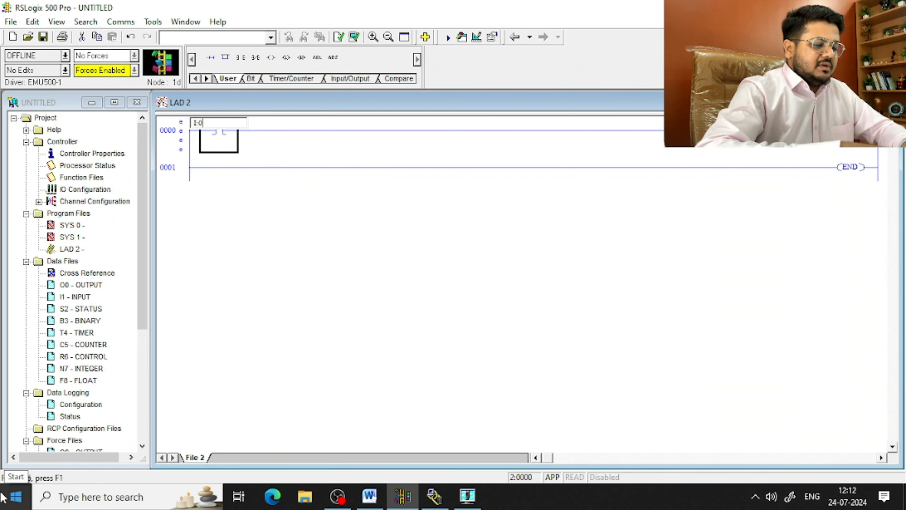
type("/0")
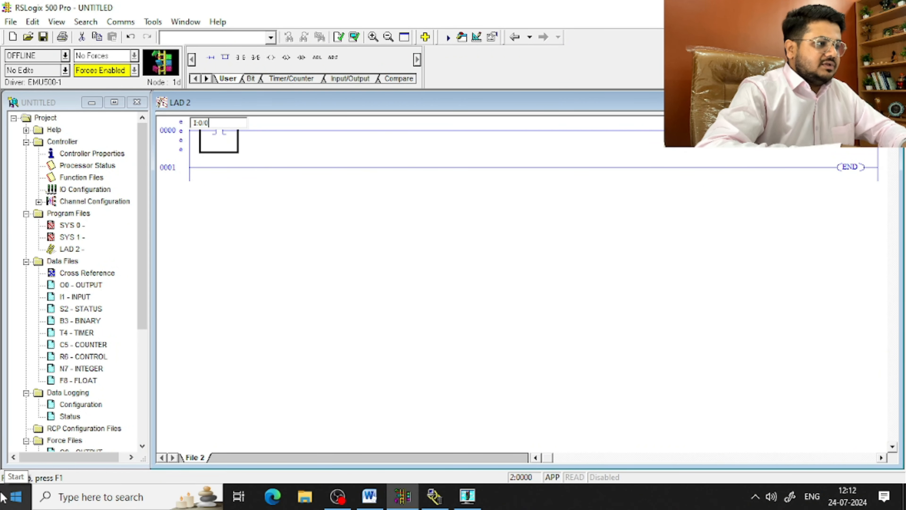
key("Return")
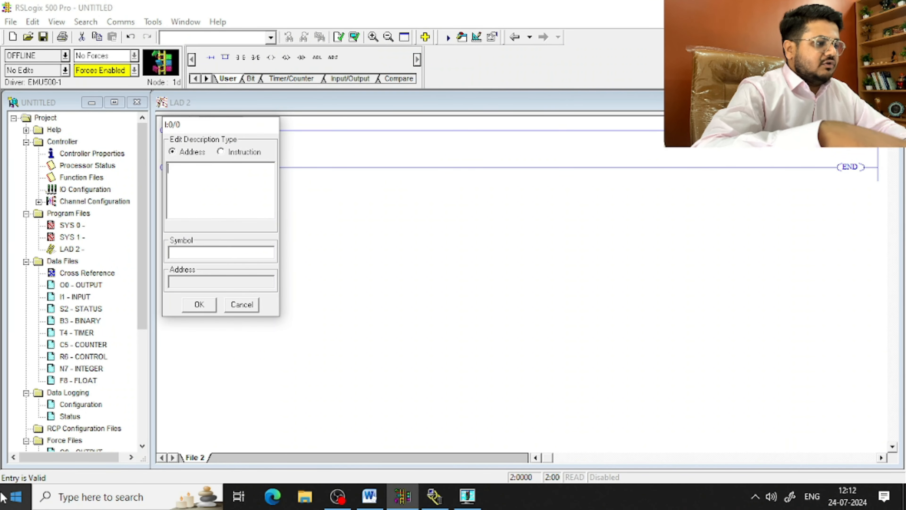
key("Return")
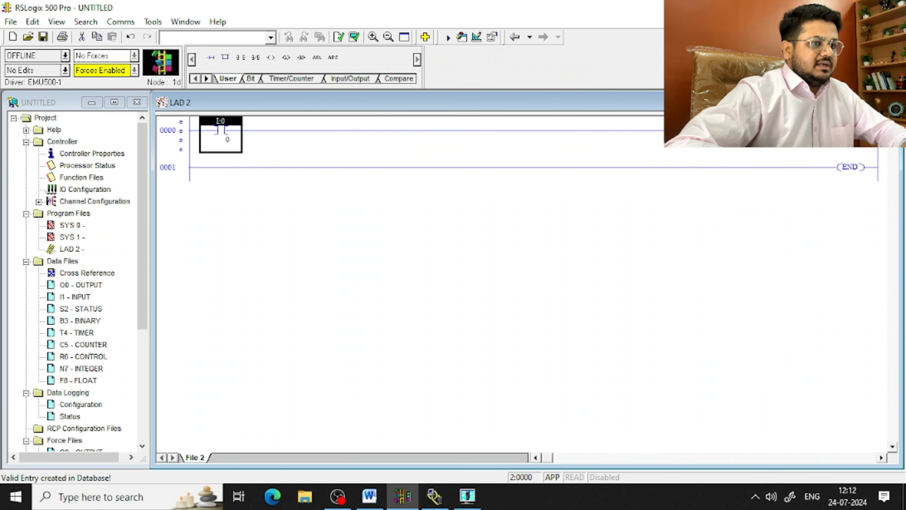
Assign an output (O:) address to the coil on rung 0000, leaving its description empty
left_click(848, 135)
type("o")
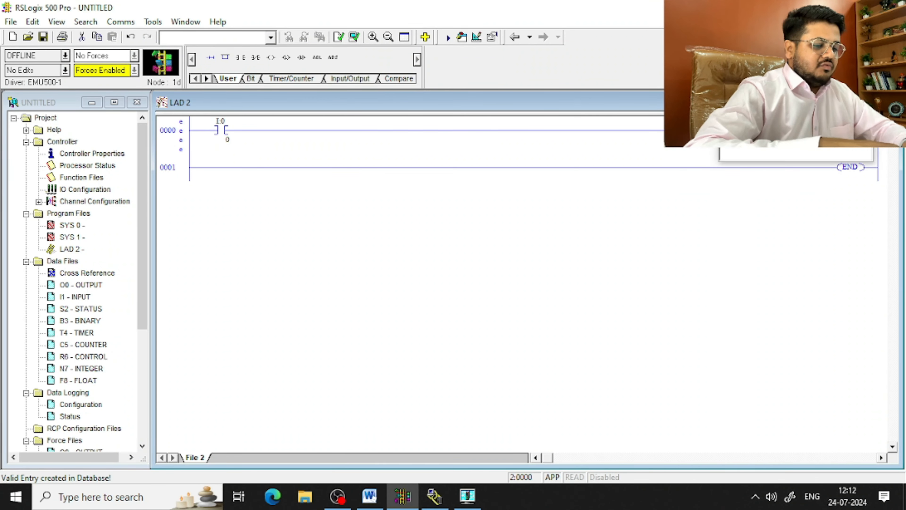
type(":")
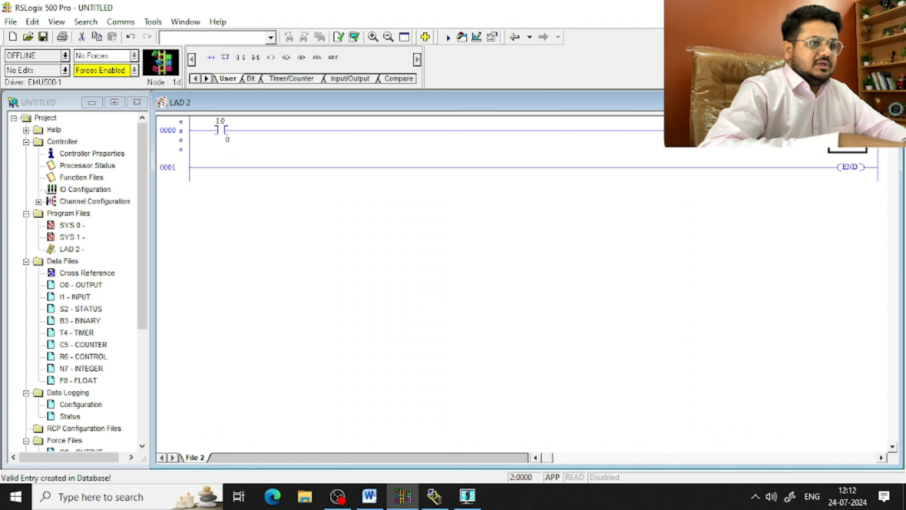
key("Return")
key("Return")
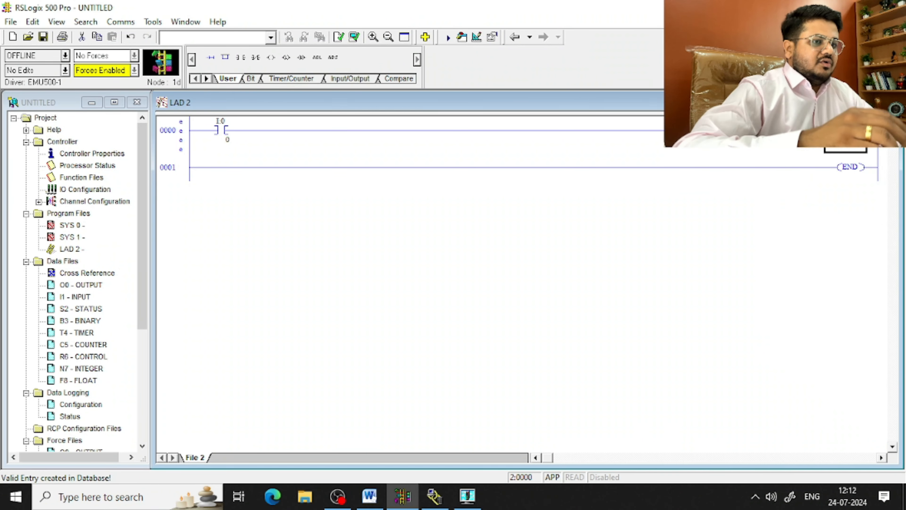
Verify the ladder file and the project, and save the program to the Desktop as 24- 7 TRIAL
left_click(339, 38)
left_click(353, 38)
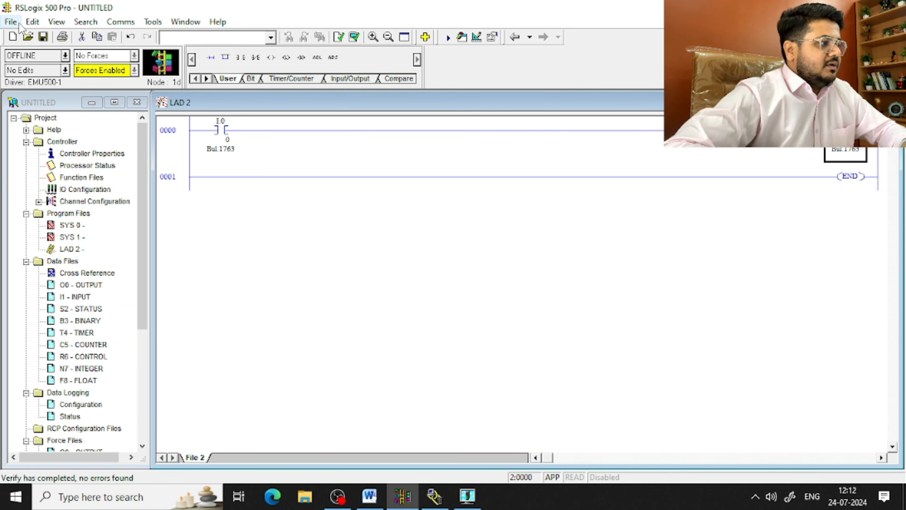
left_click(11, 22)
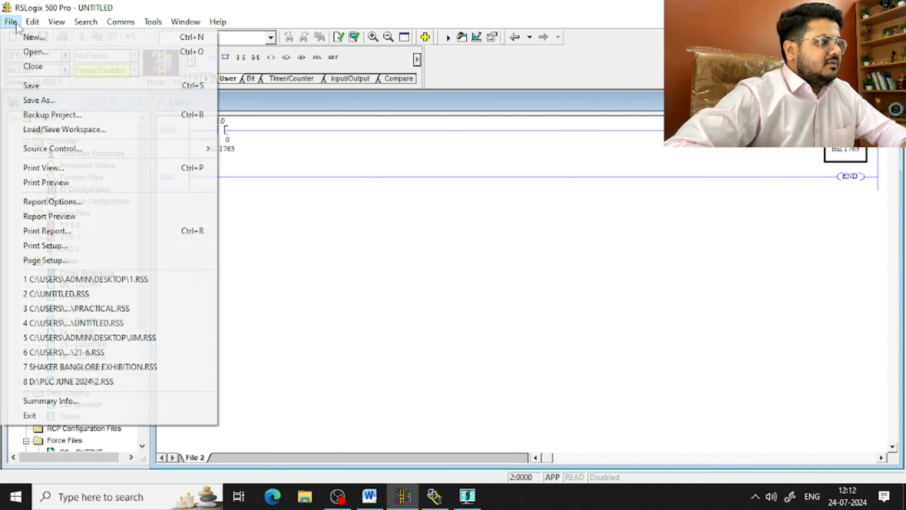
left_click(49, 88)
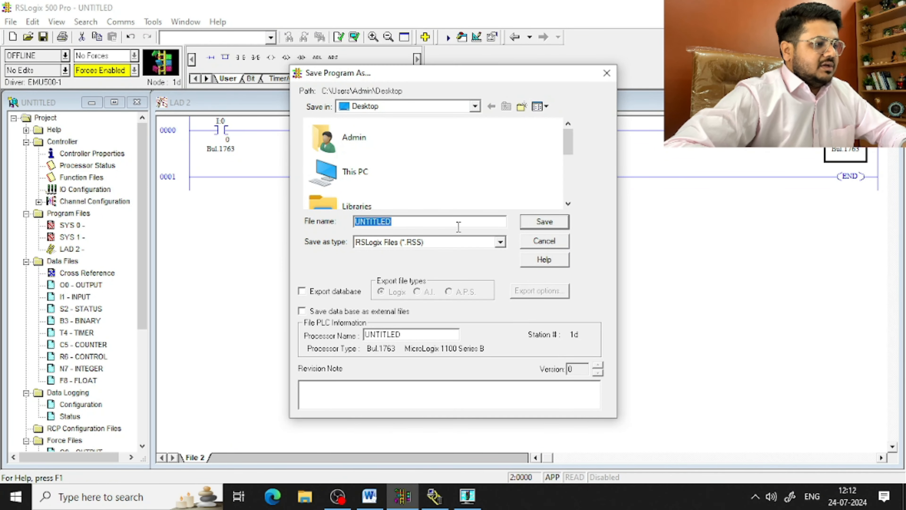
type("24- 7 TRIAL")
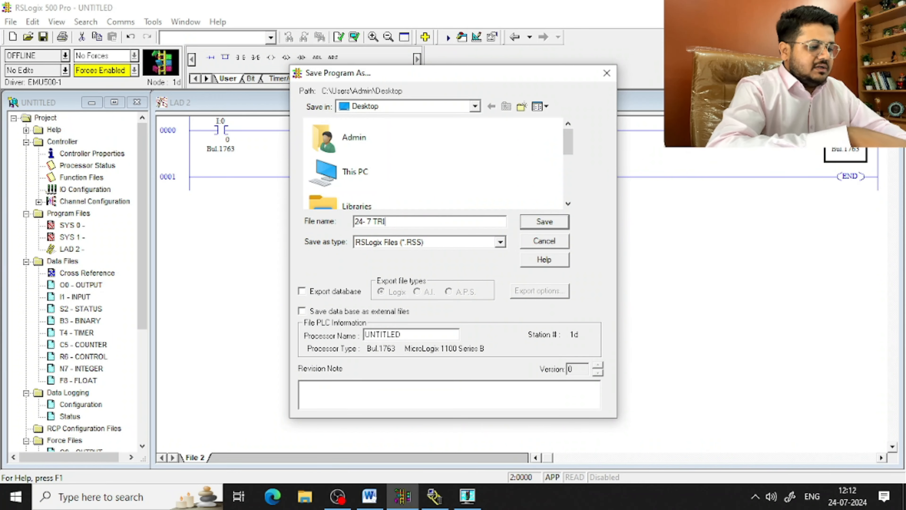
left_click(536, 224)
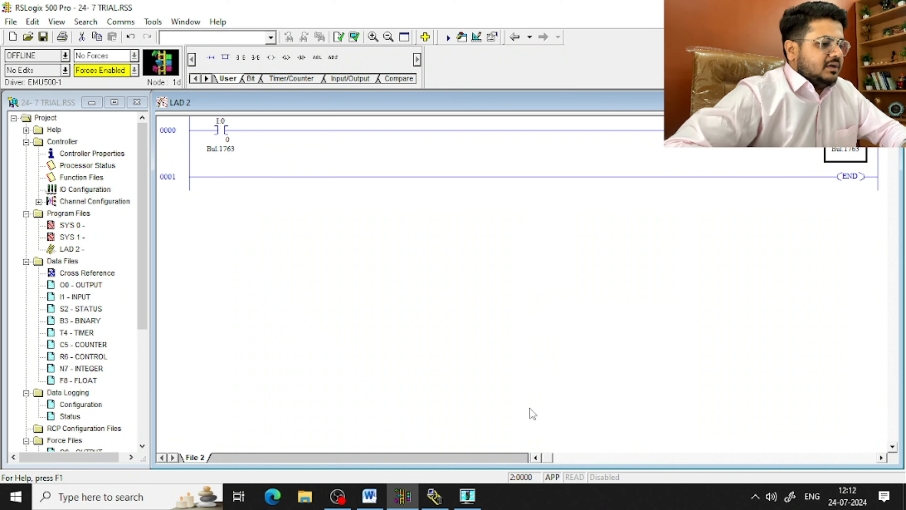
Switch to RSLogix Emulate500, open 24- 7 TRIAL.RSS from the Desktop with station number 3, and set it running
mouse_move(474, 500)
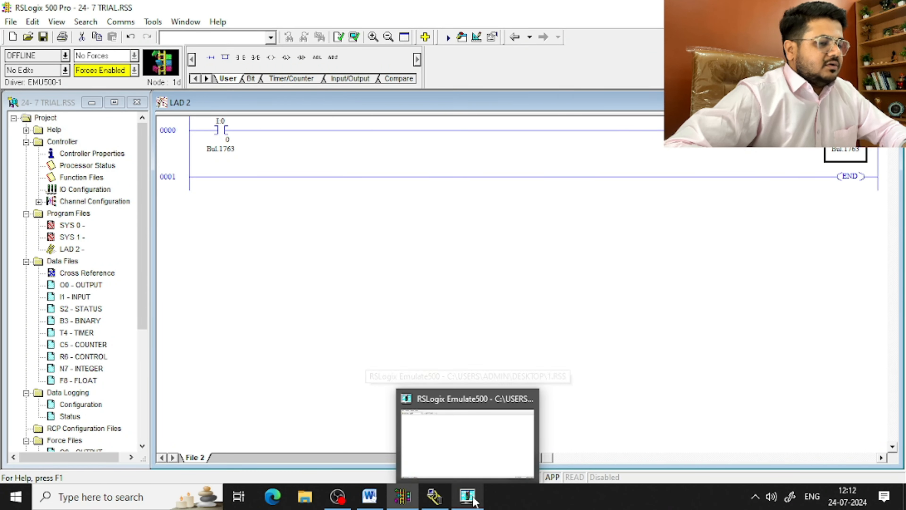
left_click(481, 476)
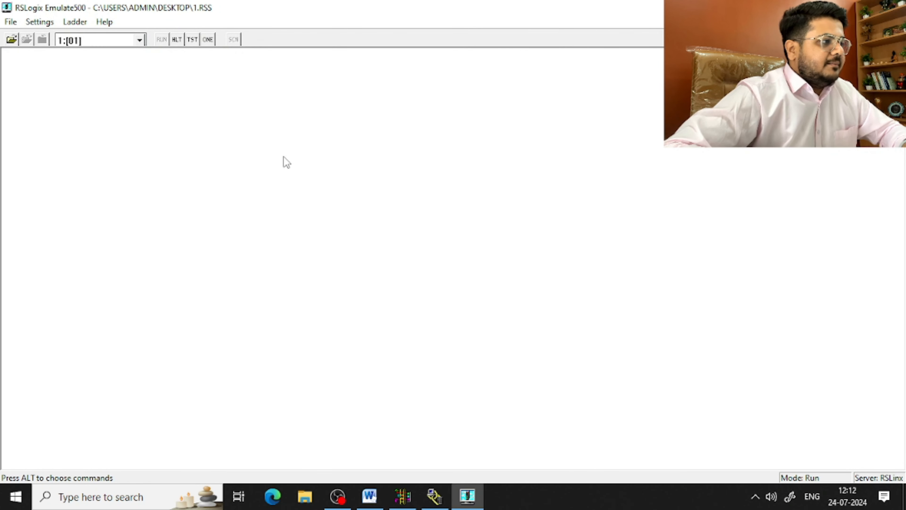
left_click(11, 21)
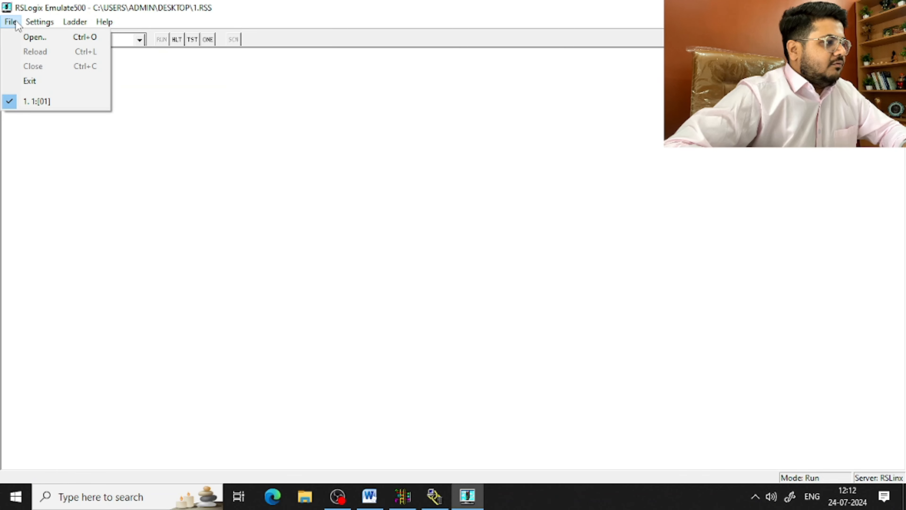
left_click(25, 37)
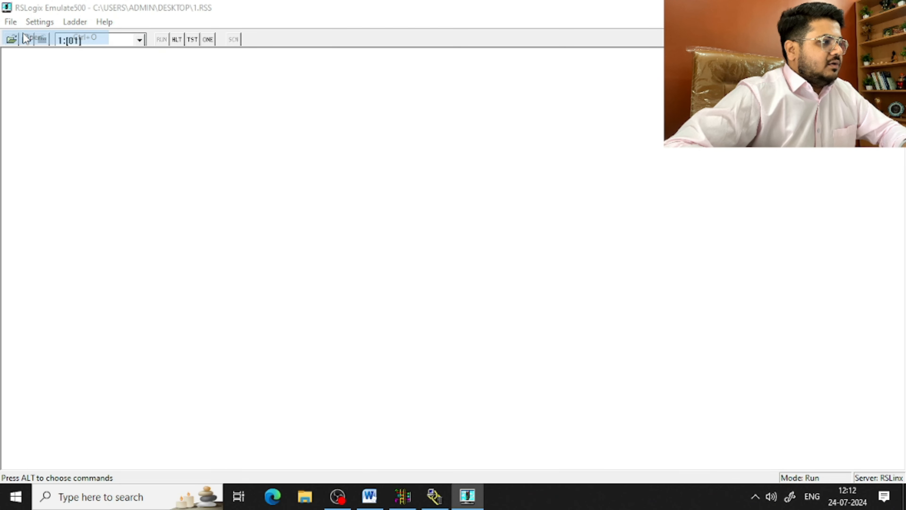
left_click(402, 222)
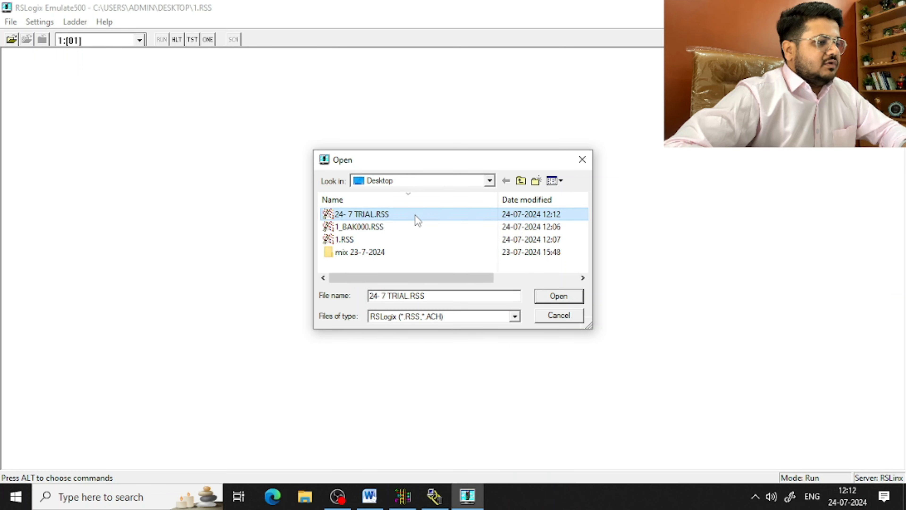
left_click(565, 296)
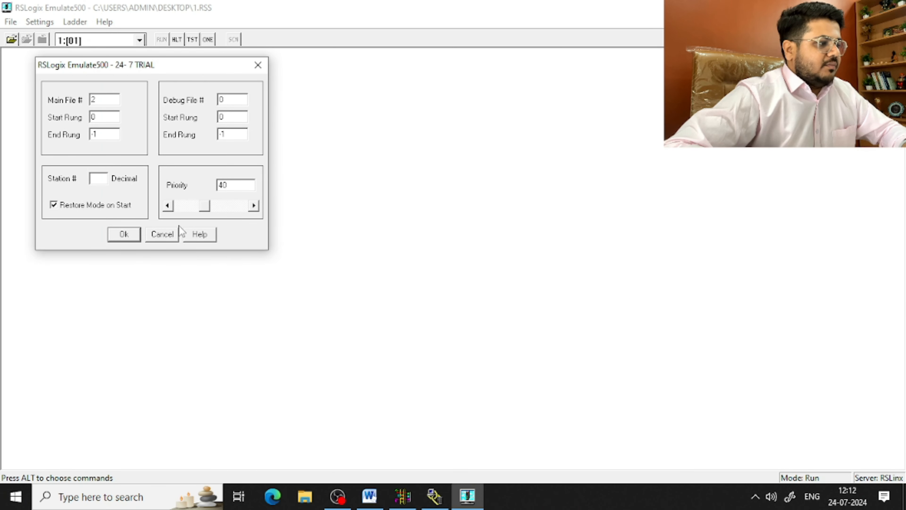
type("3")
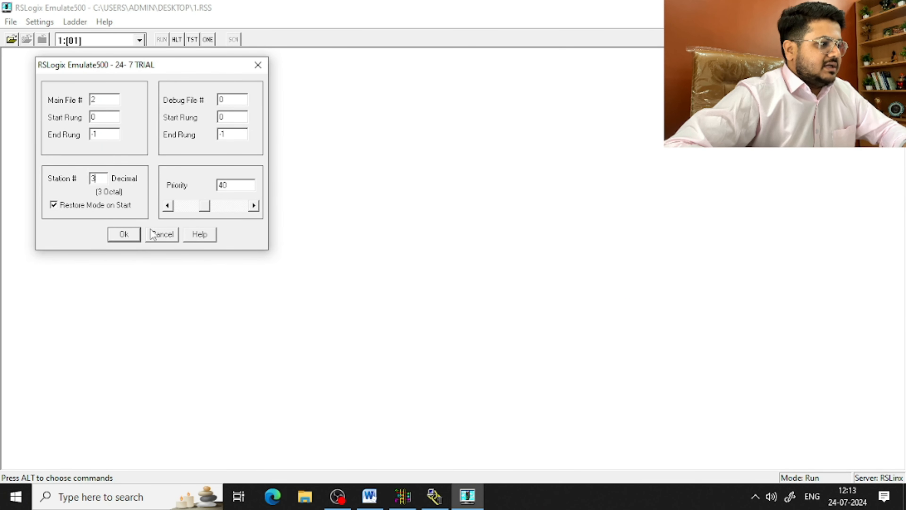
left_click(123, 238)
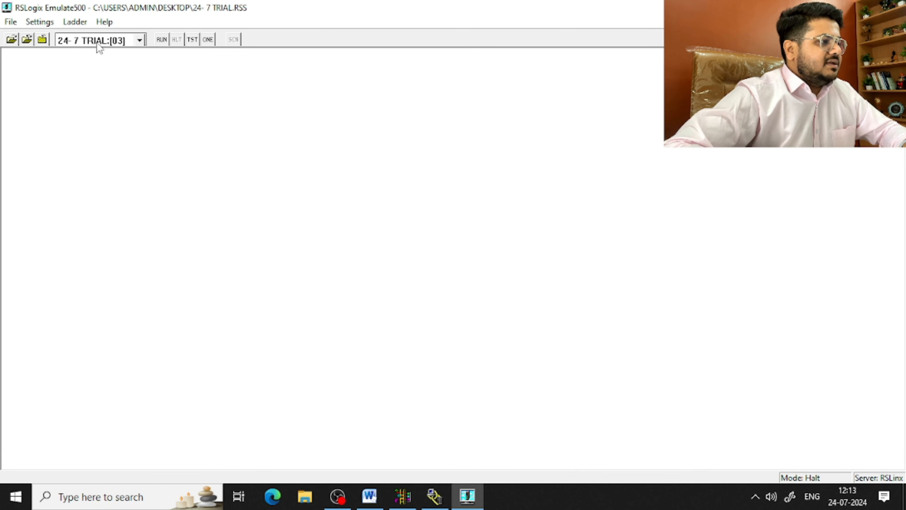
left_click(159, 40)
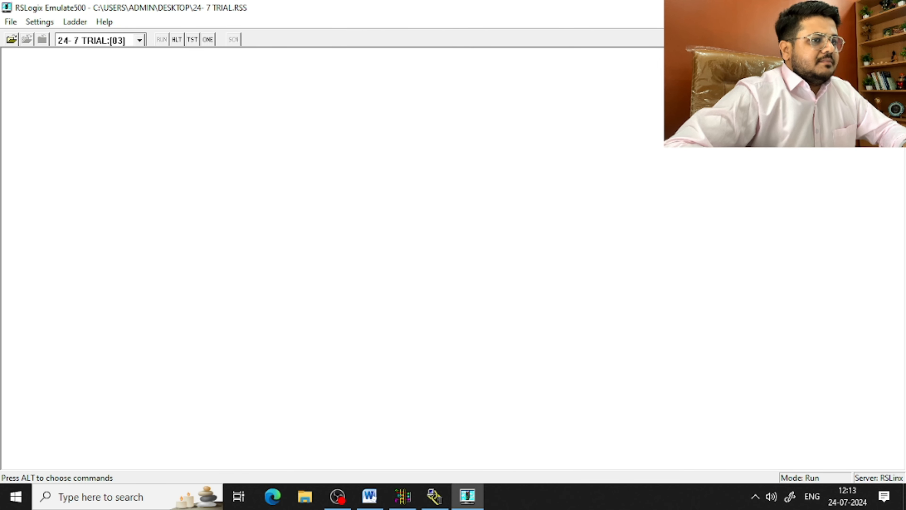
Switch to RSLinx Classic and browse the EMU500-1, DH-485 network in RSWho to examine the MicroLogix 1100 at station 03
key("alt+Tab")
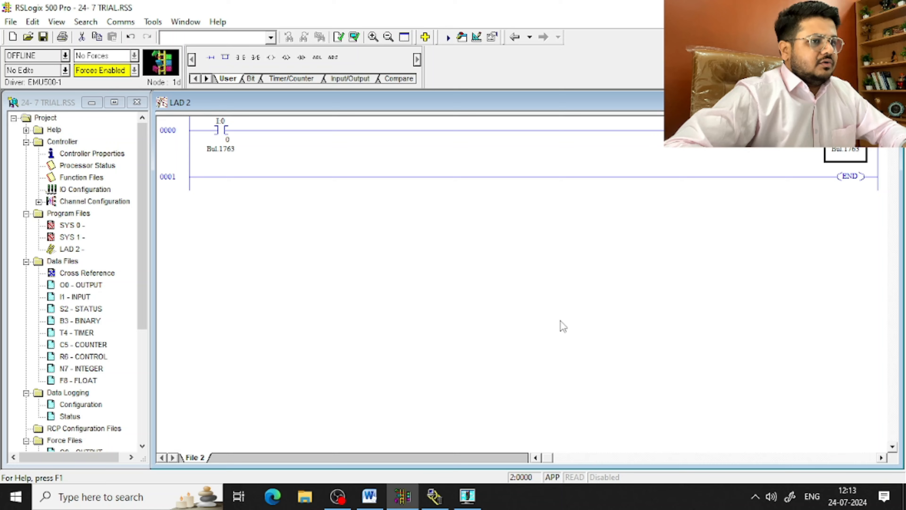
left_click(474, 495)
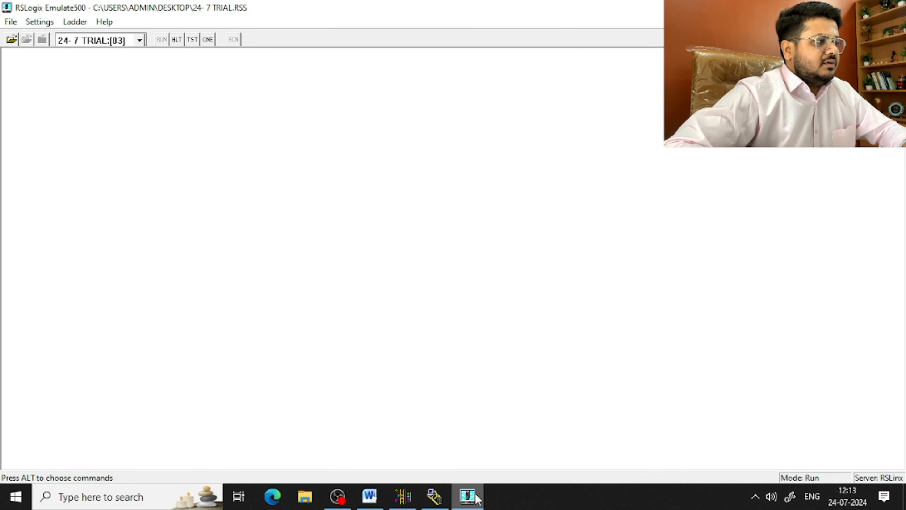
key("alt+Tab")
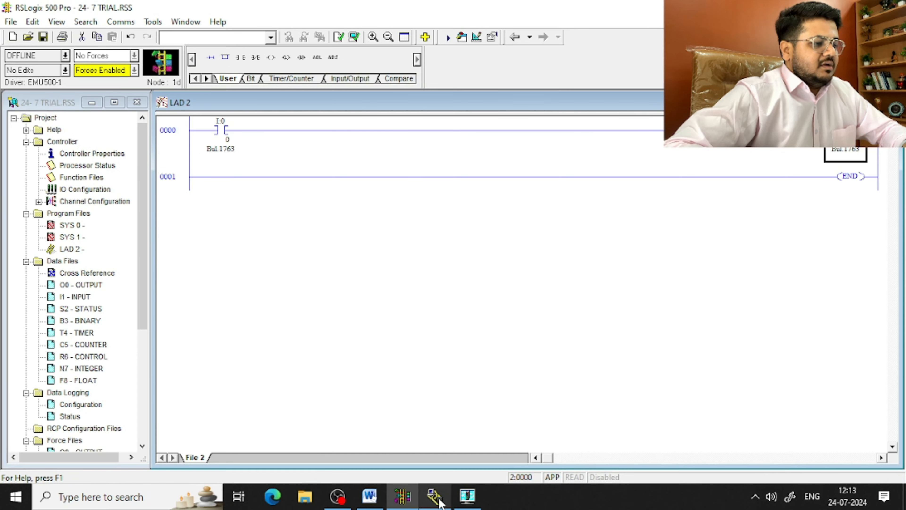
left_click(435, 496)
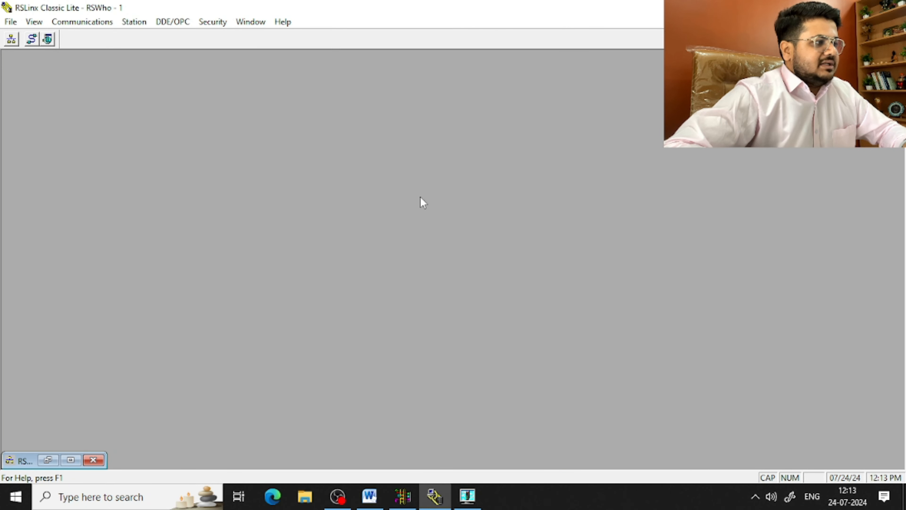
left_click(11, 39)
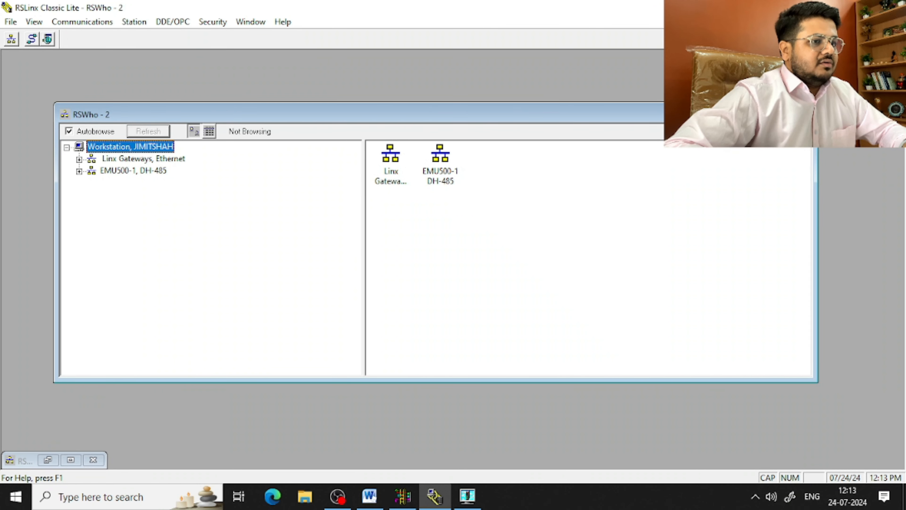
left_click(85, 171)
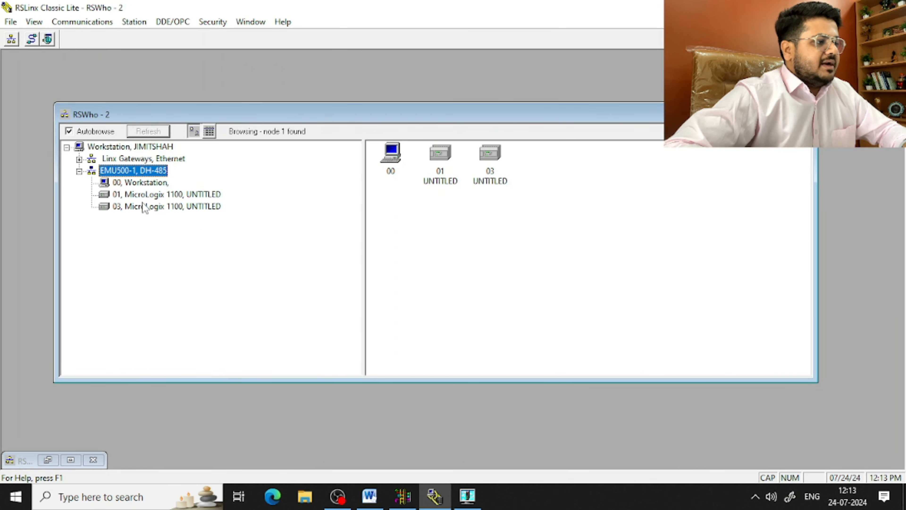
left_click(485, 168)
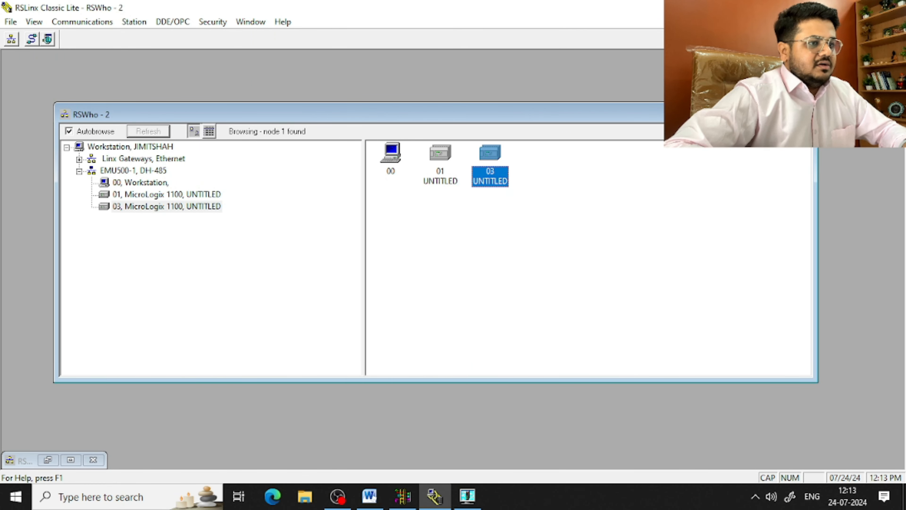
left_click(163, 208)
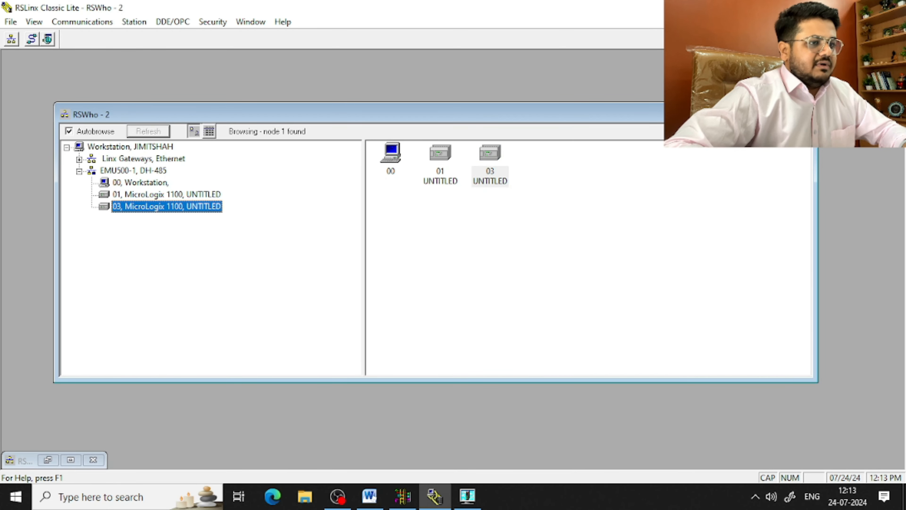
left_click(758, 114)
left_click(829, 7)
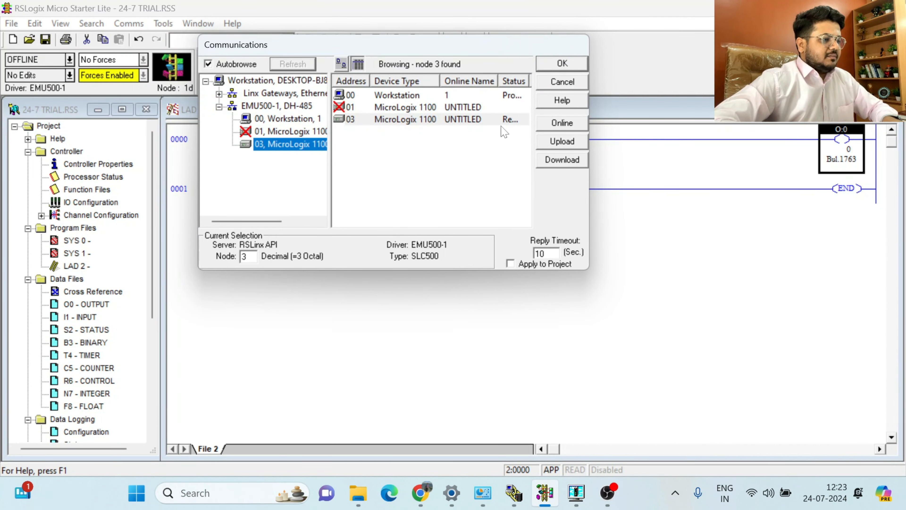
Download the ladder program to the MicroLogix 1100 at node 03 on EMU500-1, confirm the download and go online
left_click(576, 493)
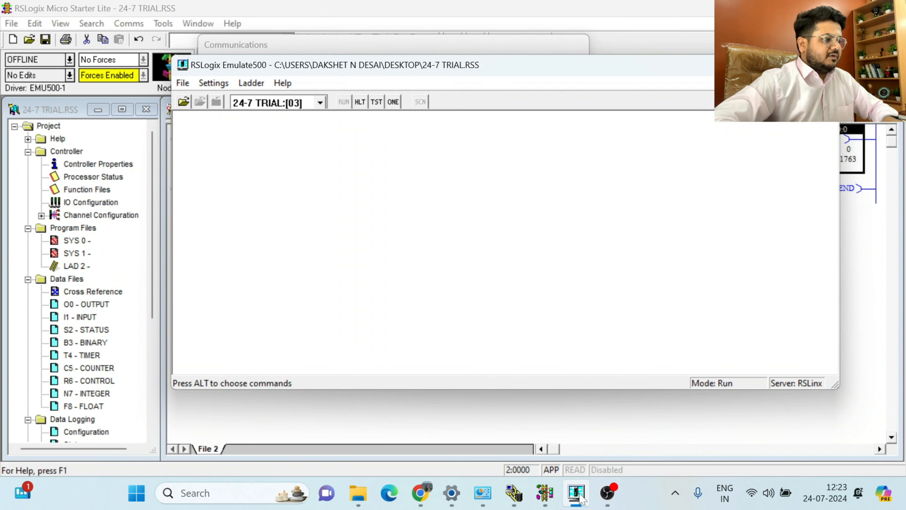
left_click(579, 496)
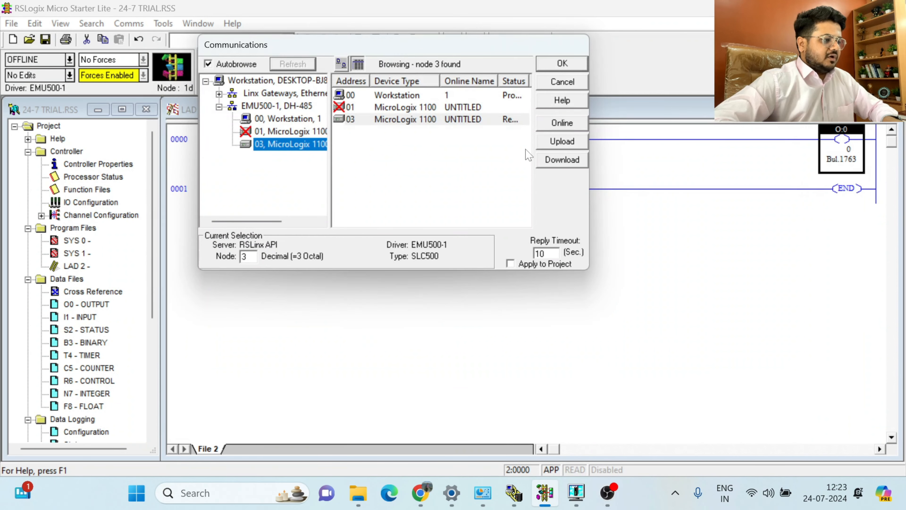
left_click(410, 120)
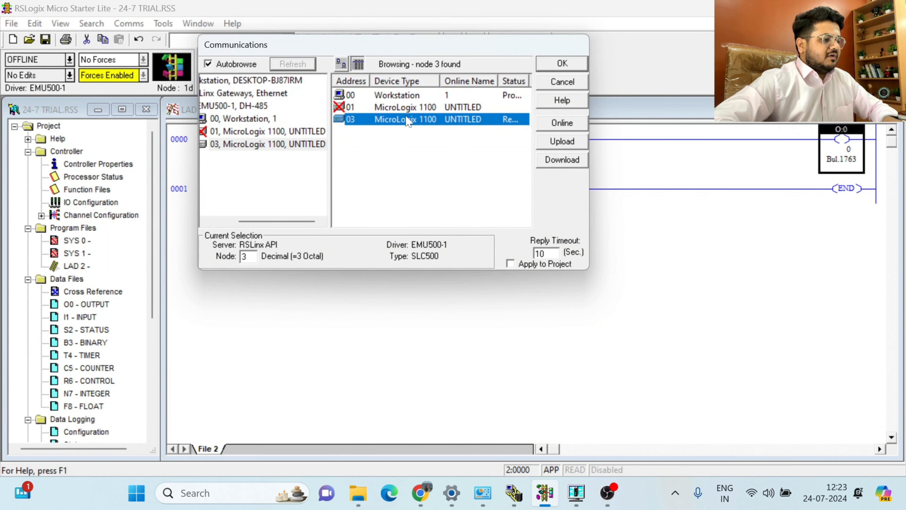
left_click(553, 163)
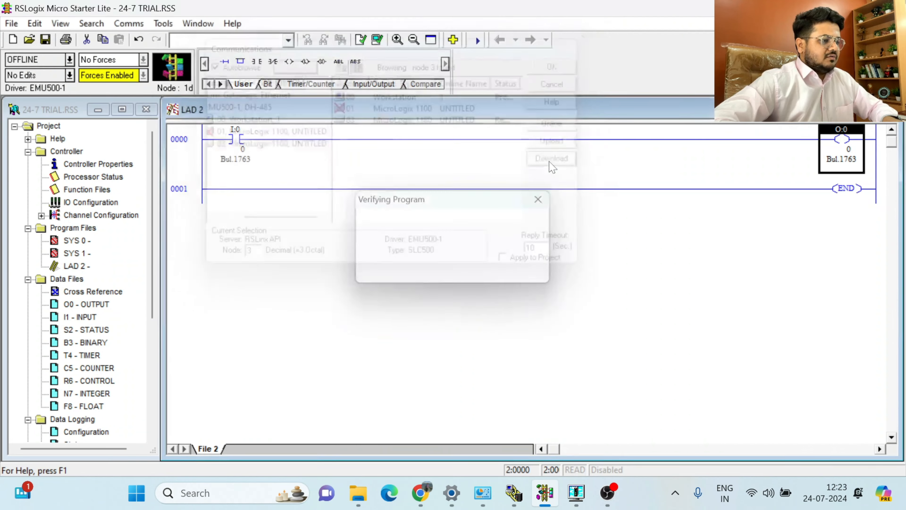
left_click(607, 191)
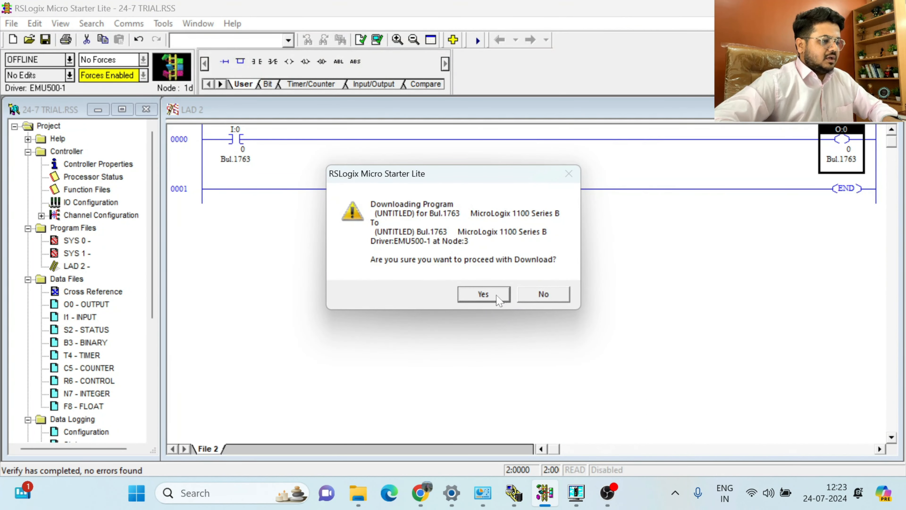
left_click(483, 294)
left_click(503, 289)
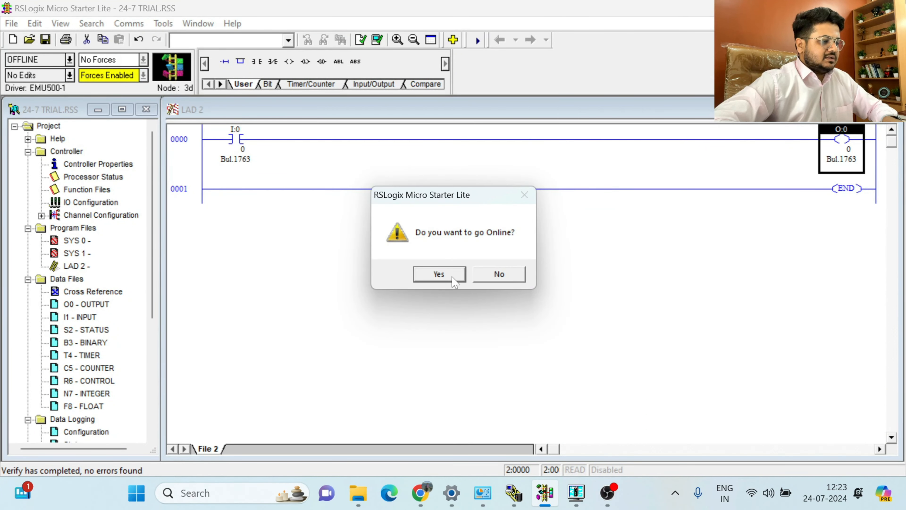
left_click(455, 282)
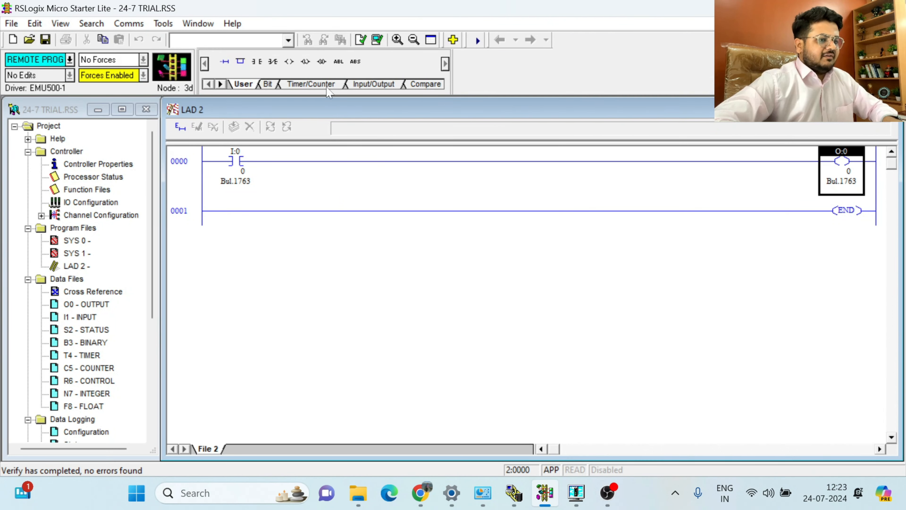
Change the online controller from remote program mode to Run mode and confirm the change
left_click(70, 59)
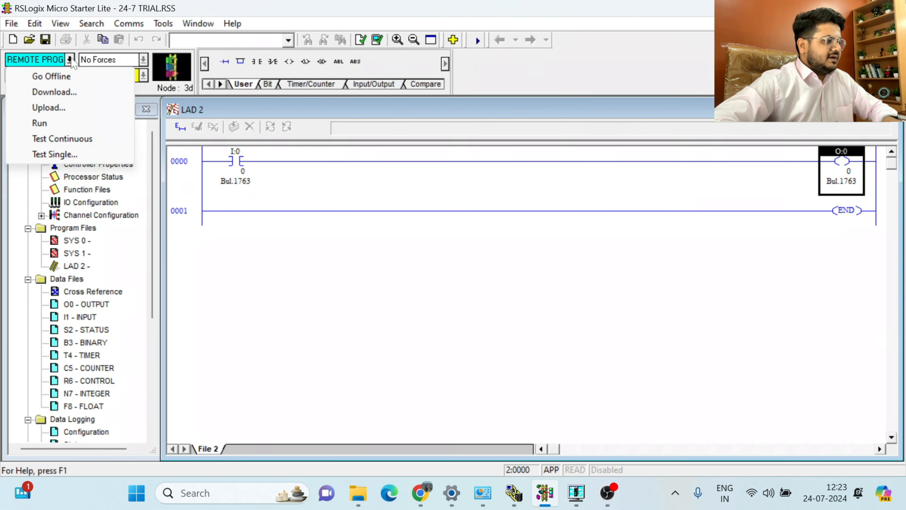
left_click(49, 125)
left_click(509, 274)
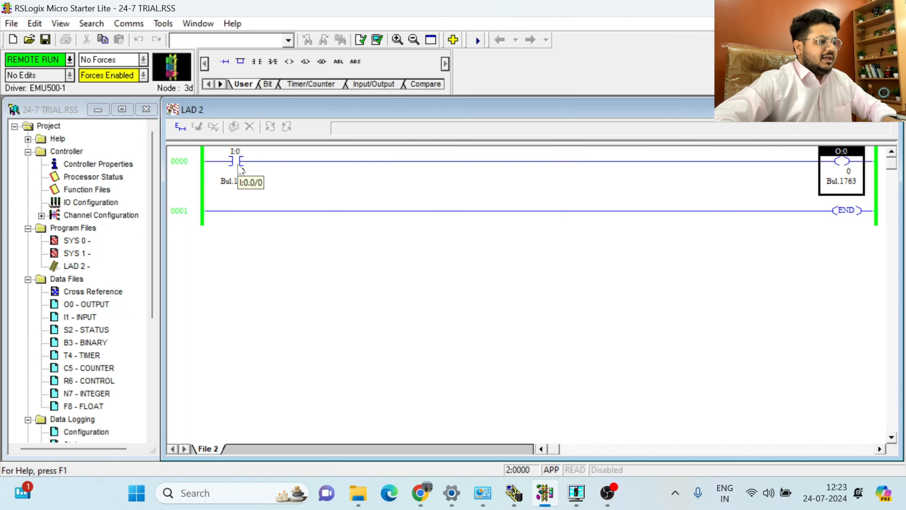
Test rung 0000 by forcing the I:0/0 contact on and afterward forcing it off
left_click(239, 165)
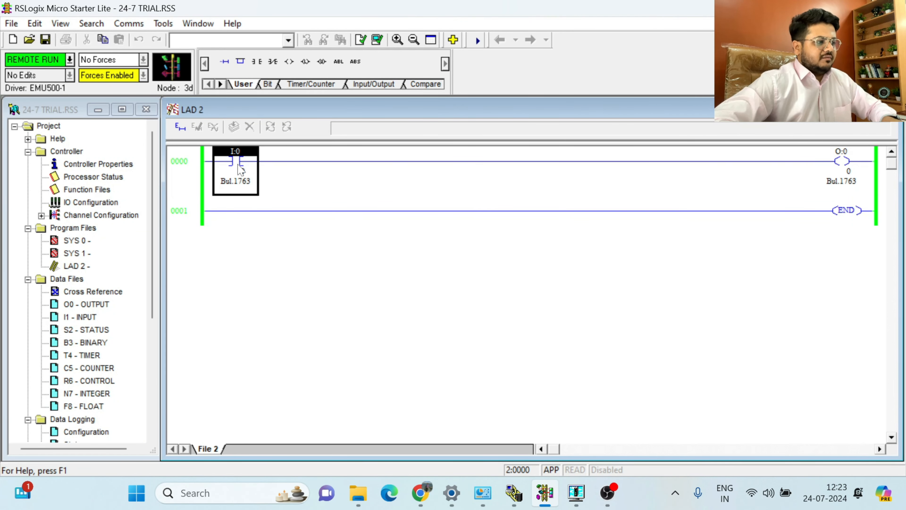
right_click(241, 171)
left_click(283, 420)
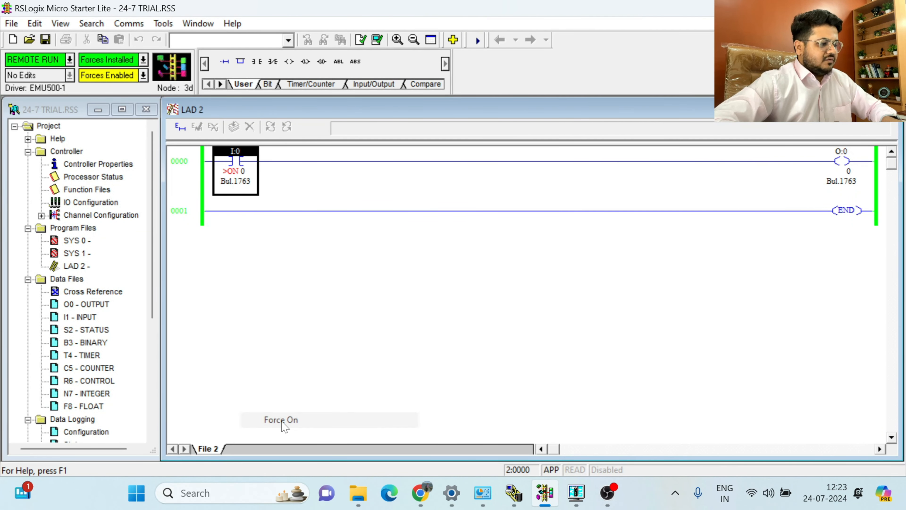
right_click(251, 170)
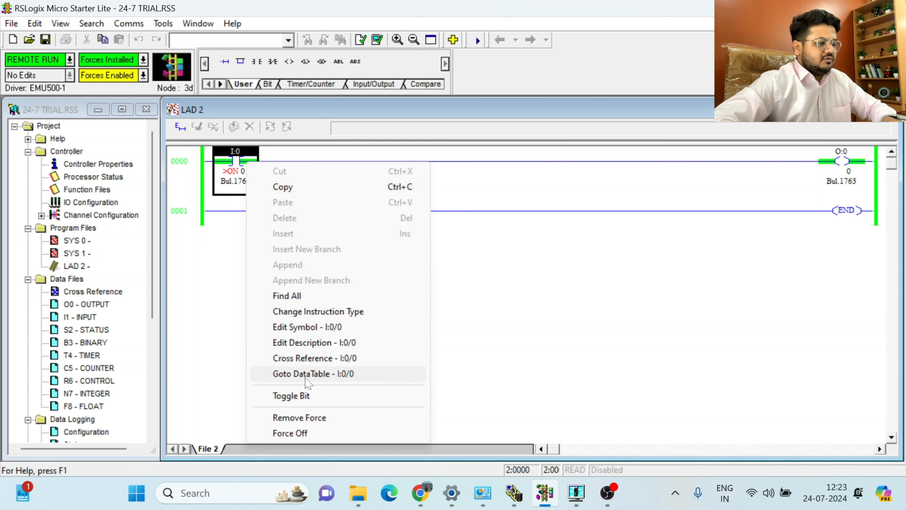
left_click(289, 433)
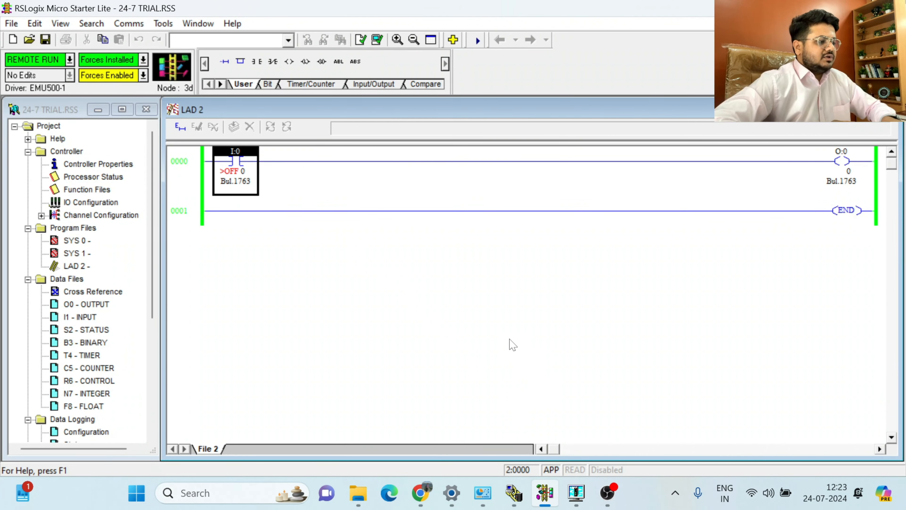
mouse_move(575, 495)
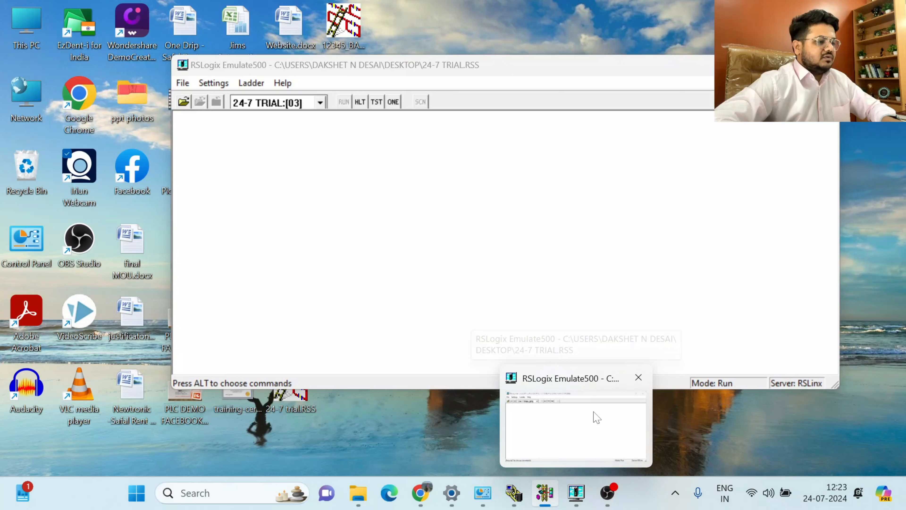
left_click(594, 419)
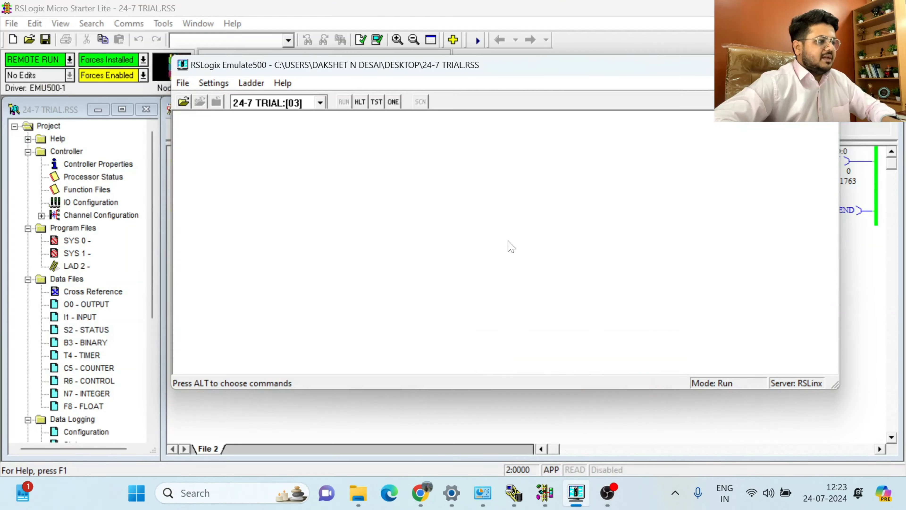
left_click(543, 426)
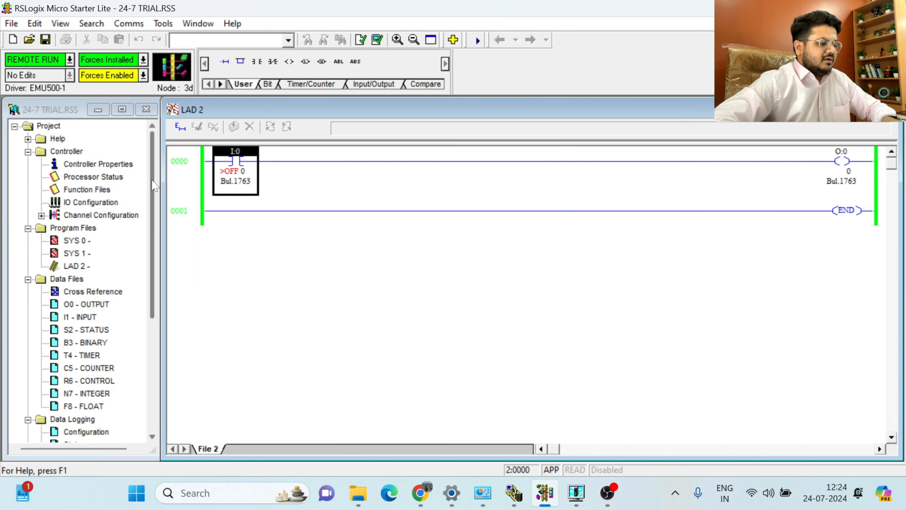
mouse_move(152, 181)
left_mouse_down()
mouse_move(149, 190)
mouse_move(154, 169)
left_mouse_up()
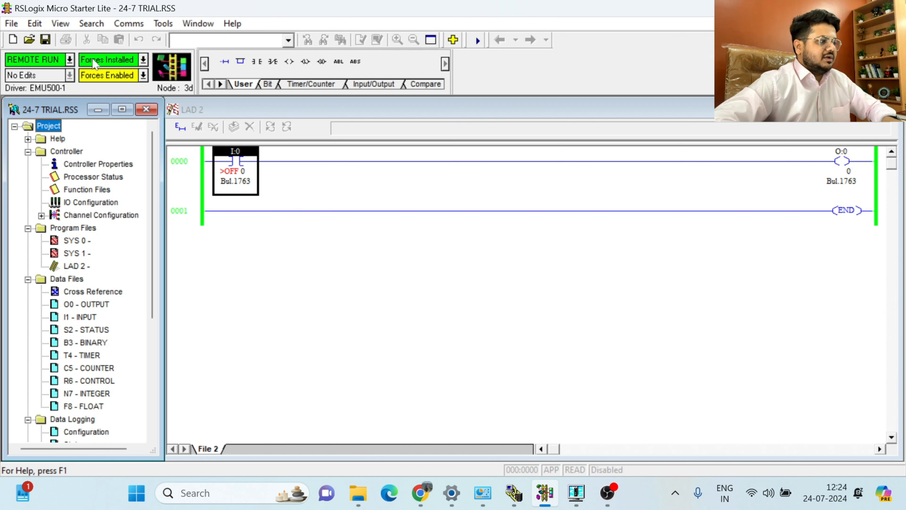
Take the running controller offline without saving the changes to 24-7 TRIAL.RSS
left_click(69, 60)
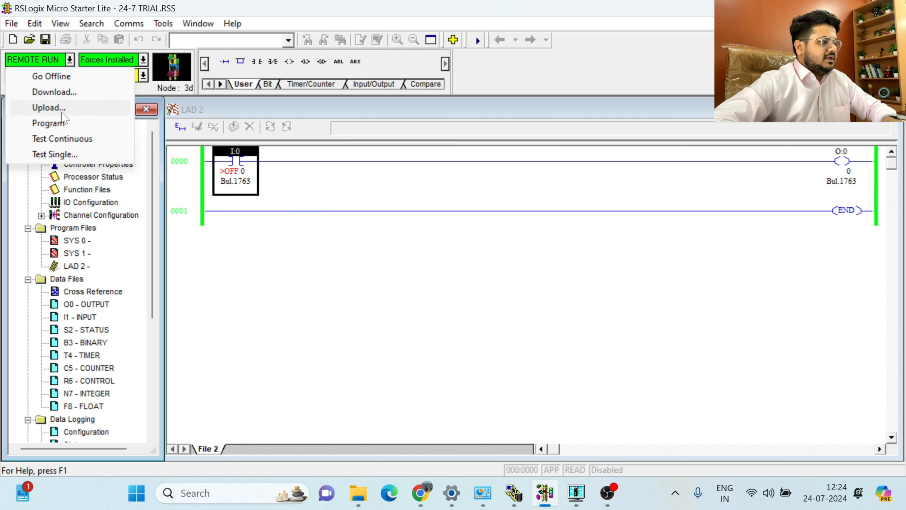
left_click(51, 76)
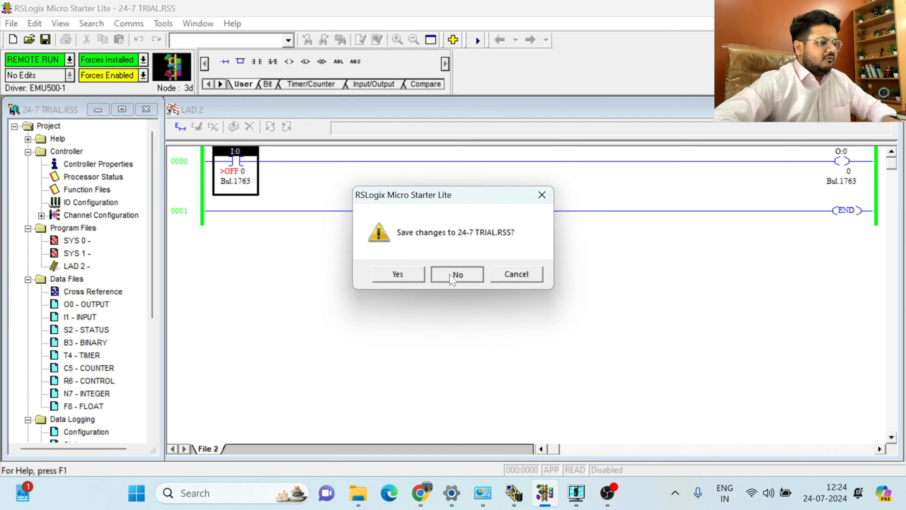
left_click(451, 275)
Add a parallel branch around the I:0/0 contact on rung 0000
left_click(201, 155)
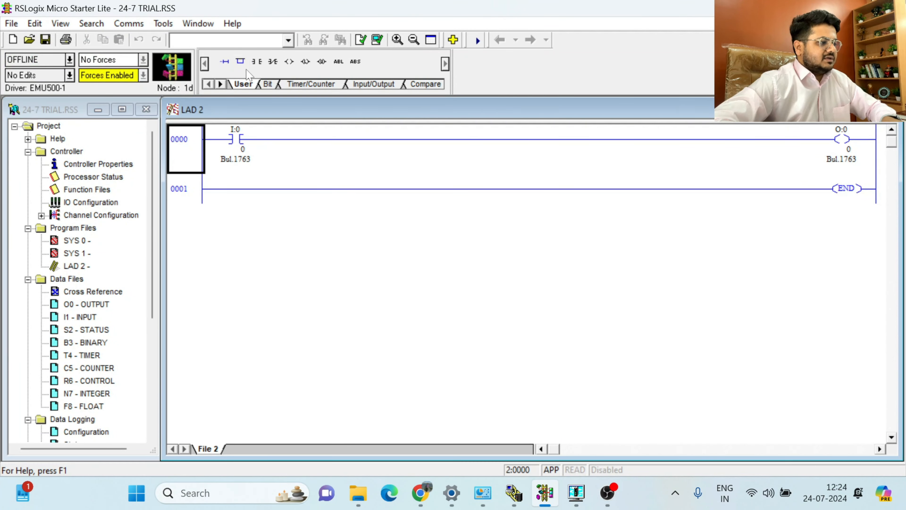
left_click(199, 162)
left_click(240, 61)
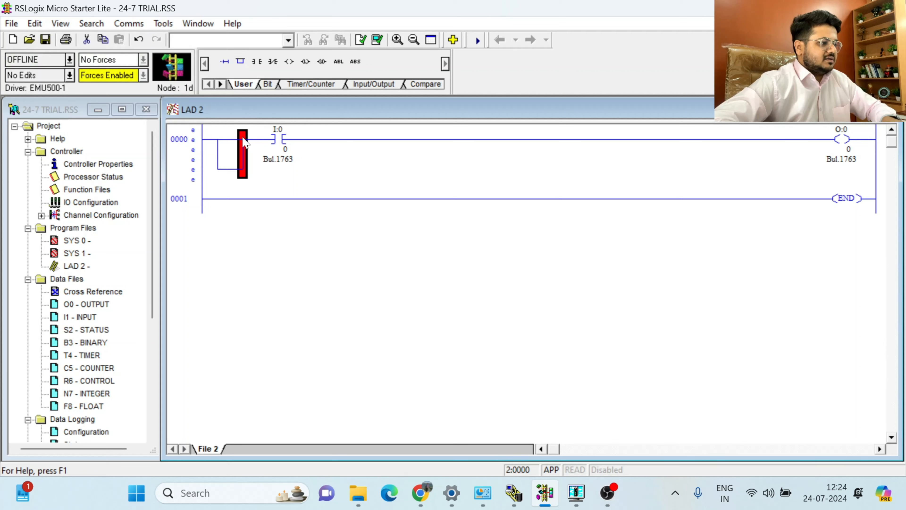
left_click_drag(244, 141, 320, 142)
Place a normally open contact addressed I:0/1 on the new branch of rung 0000 and verify the project
left_click_drag(257, 62, 218, 189)
type("I")
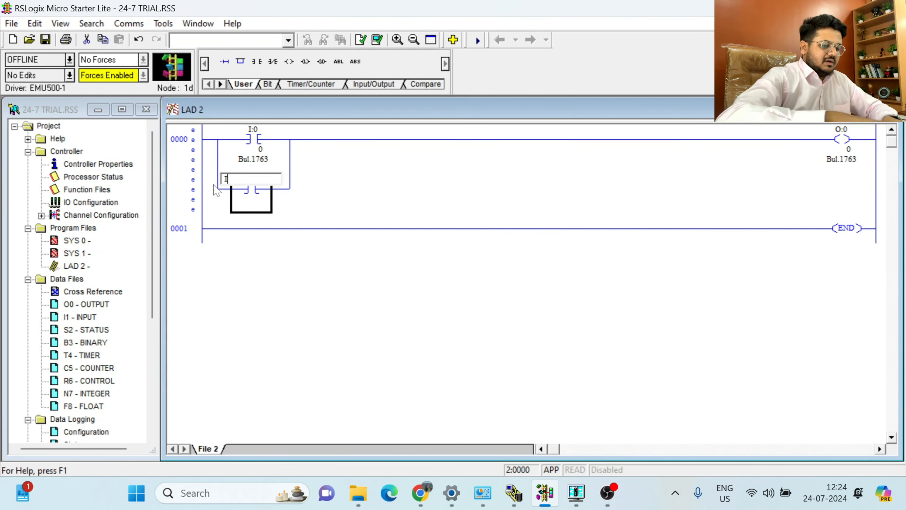
type(":0/1")
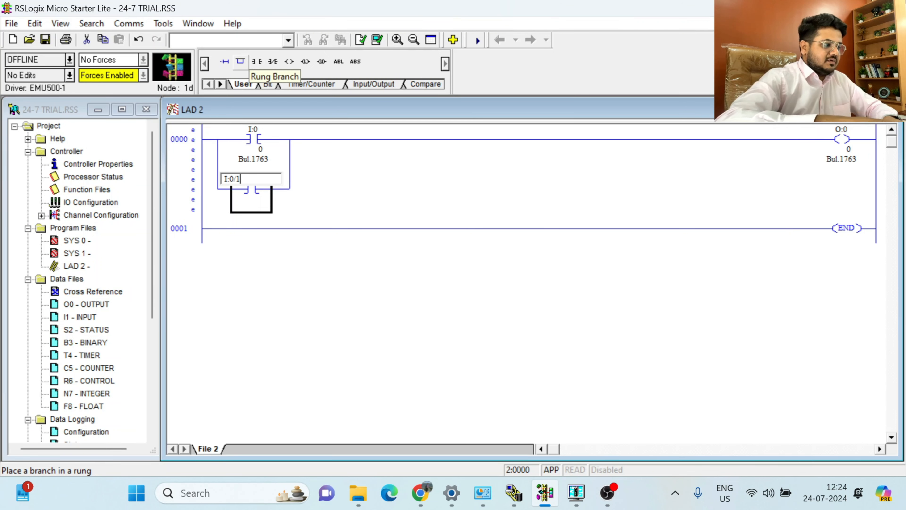
key("Return")
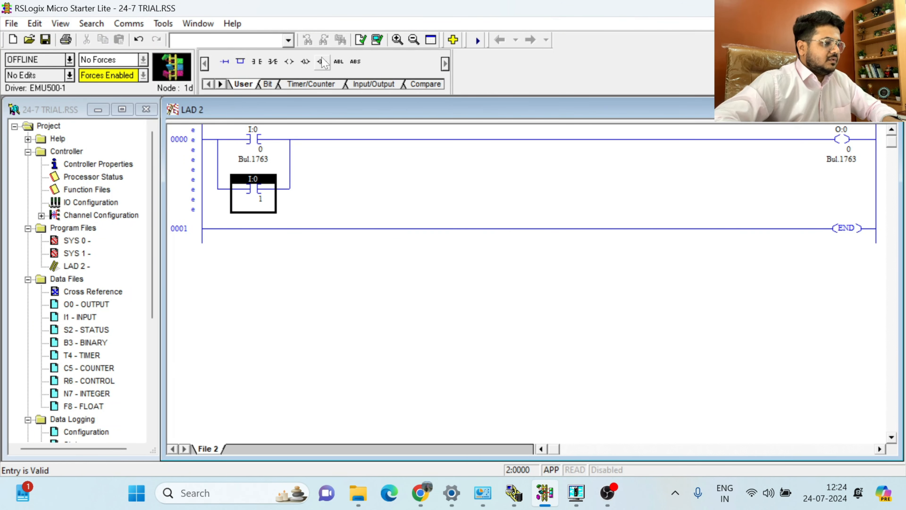
left_click(378, 43)
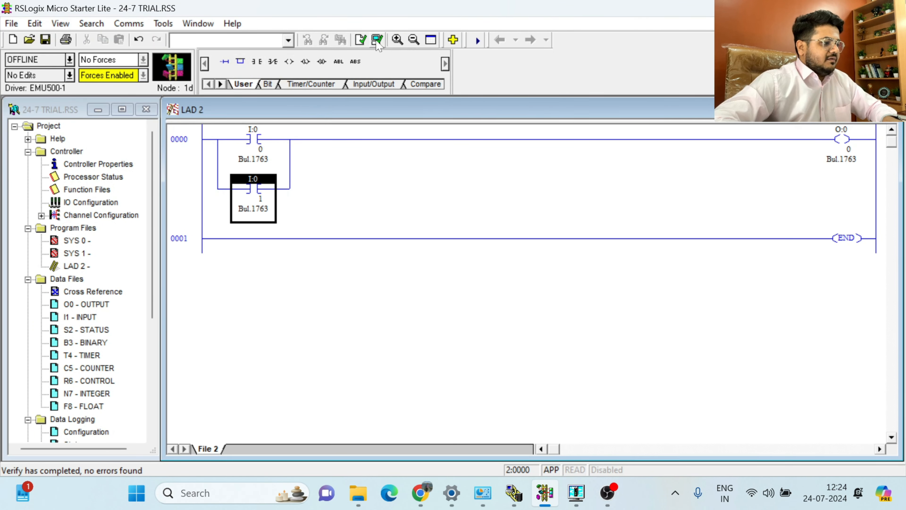
Download the edited program to the MicroLogix 1100 at node 03 on EMU500-1, confirm the download and go online
left_click(129, 23)
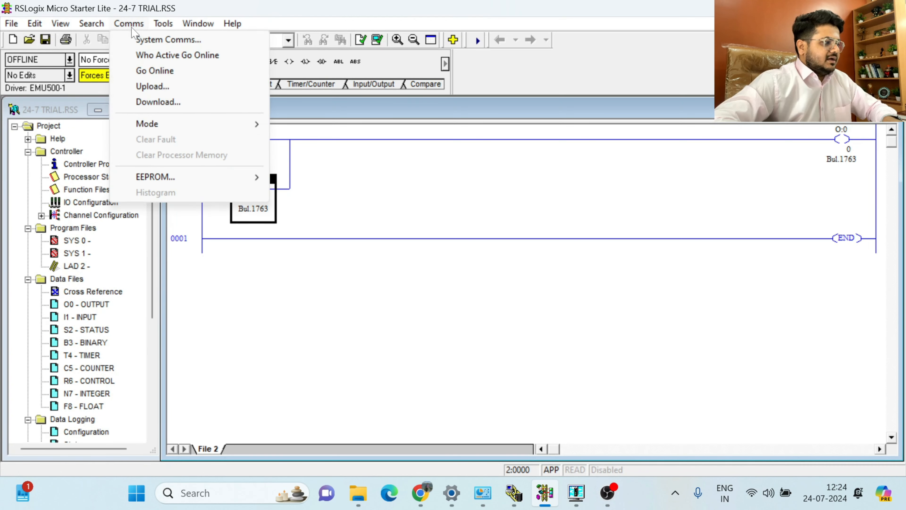
left_click(143, 39)
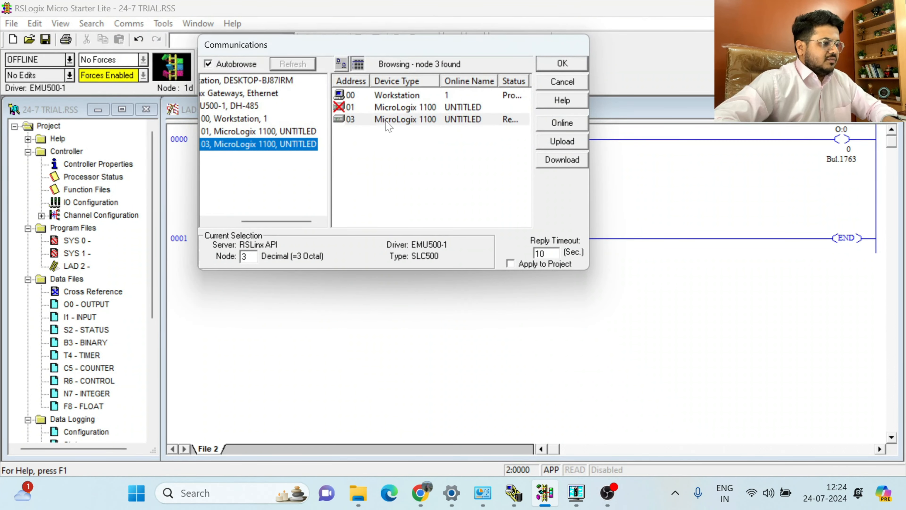
left_click(366, 122)
left_click(552, 163)
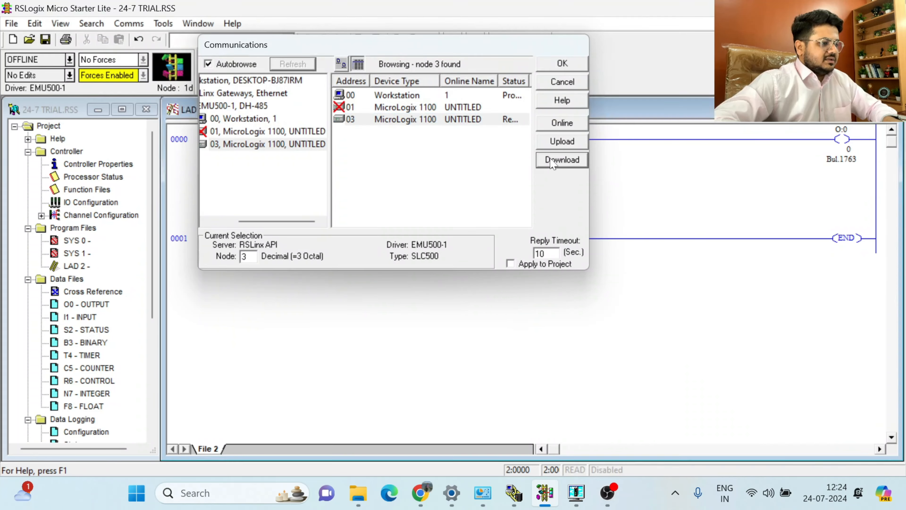
left_click(591, 189)
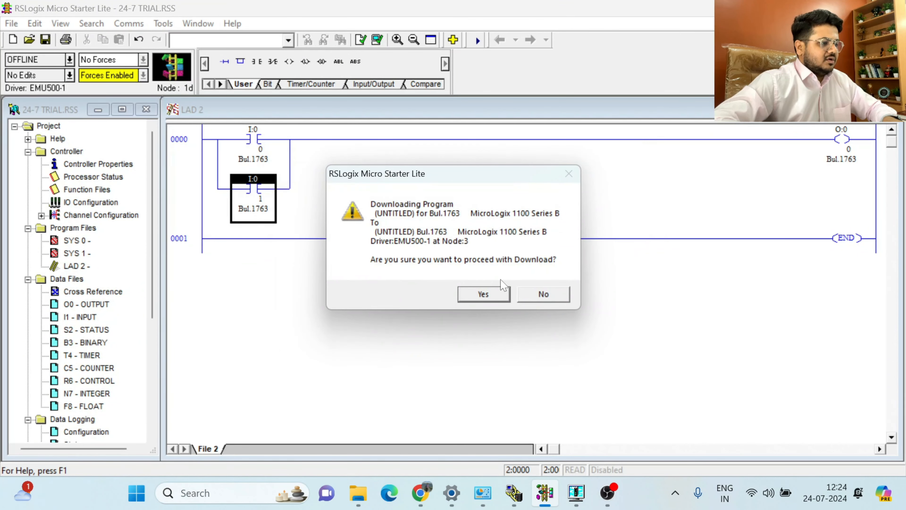
left_click(485, 294)
left_click(496, 290)
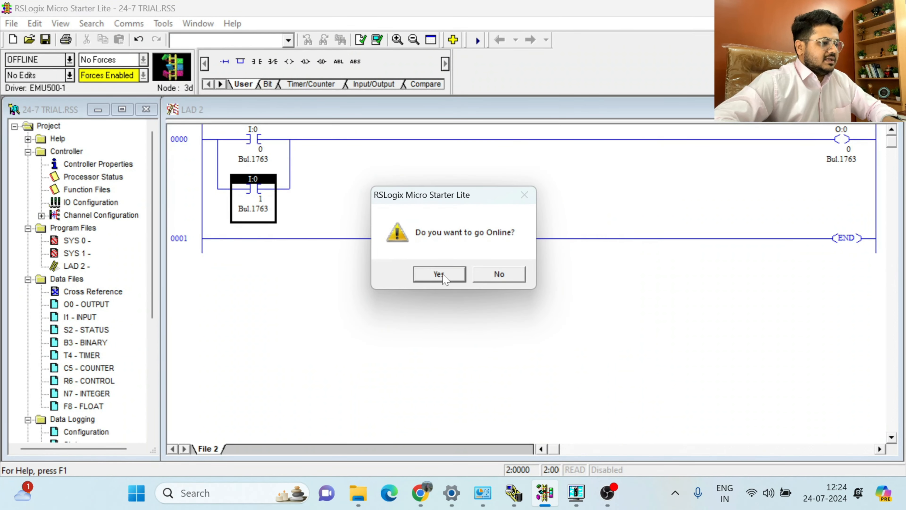
left_click(439, 274)
Switch the controller from remote program mode to Run mode and confirm the mode change
left_click(70, 60)
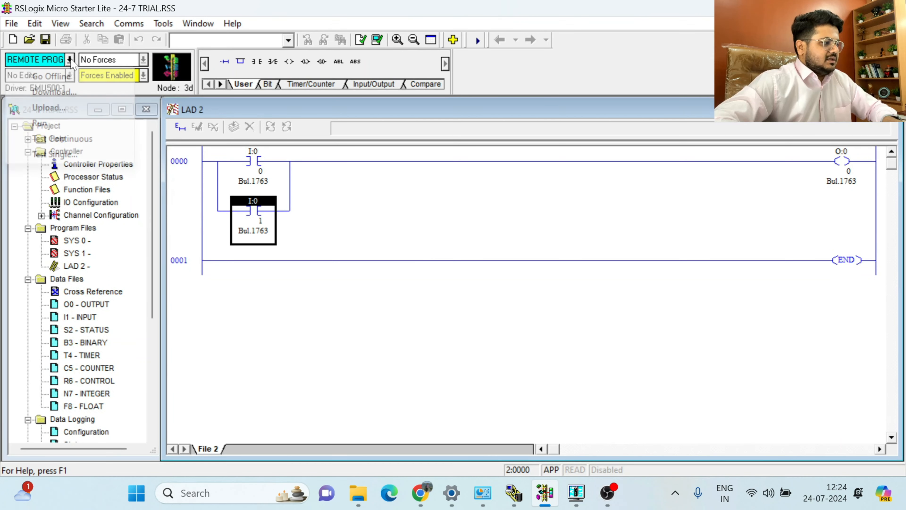
left_click(46, 123)
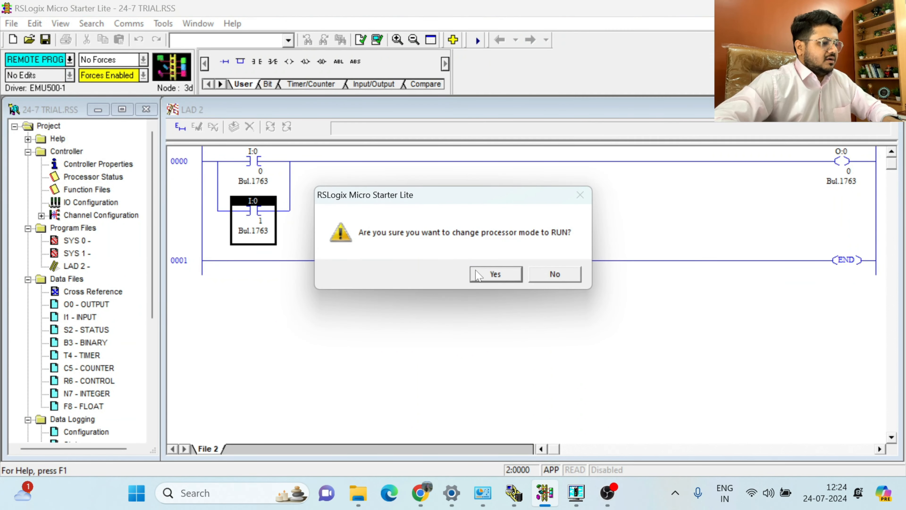
left_click(494, 274)
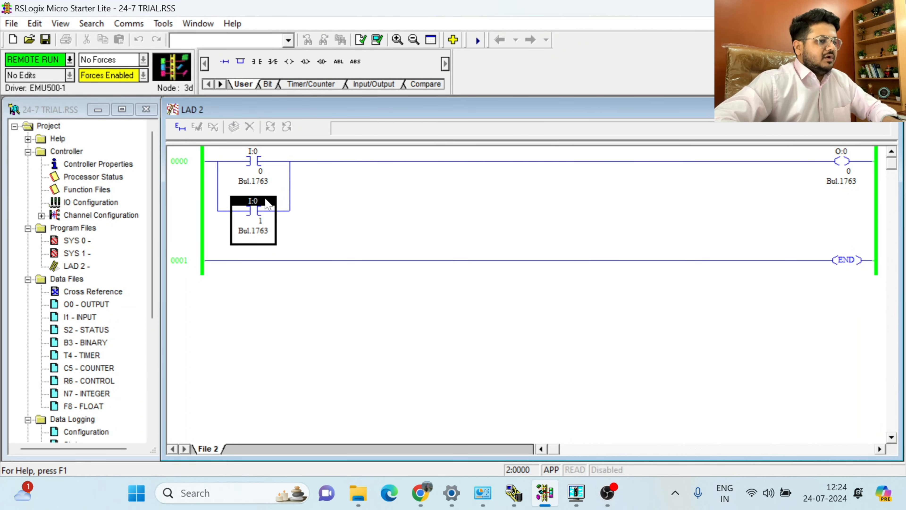
Force the I:0/1 branch contact on, followed by the I:0/0 contact, to test the parallel inputs on rung 0000
right_click(255, 207)
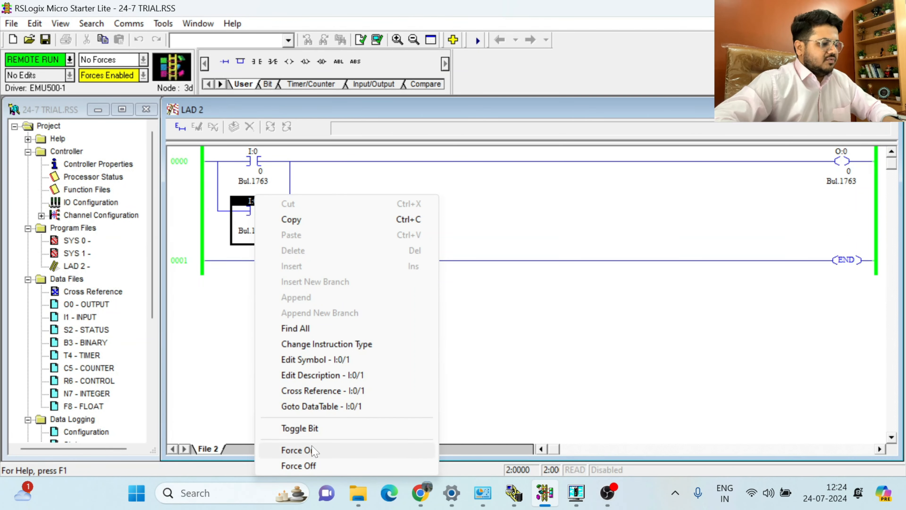
left_click(298, 450)
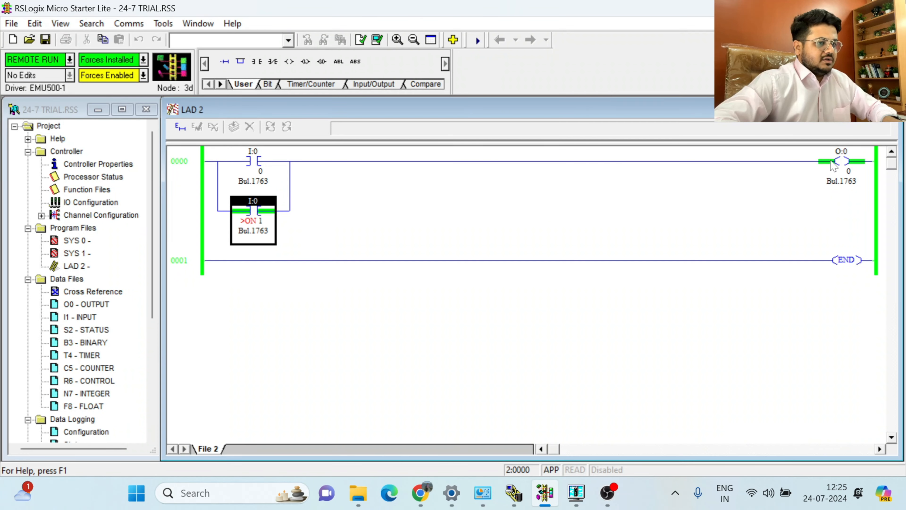
left_click(252, 156)
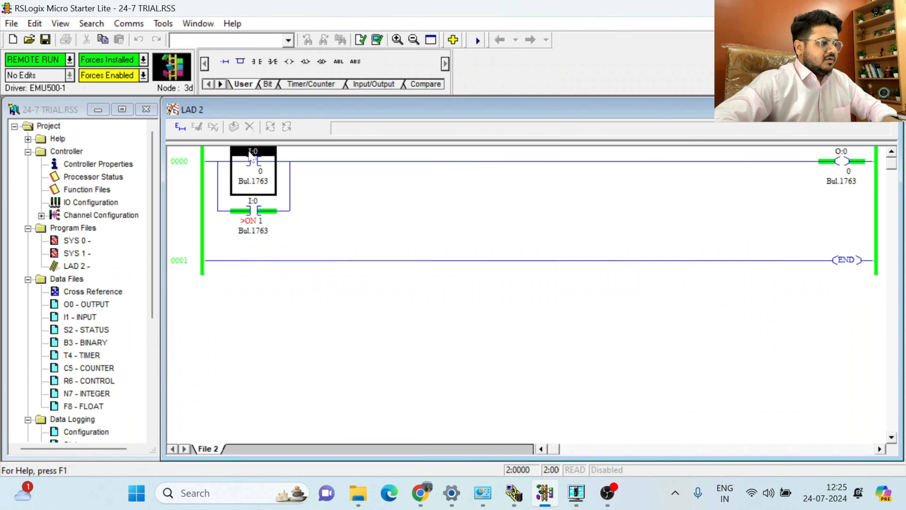
right_click(251, 157)
left_click(291, 405)
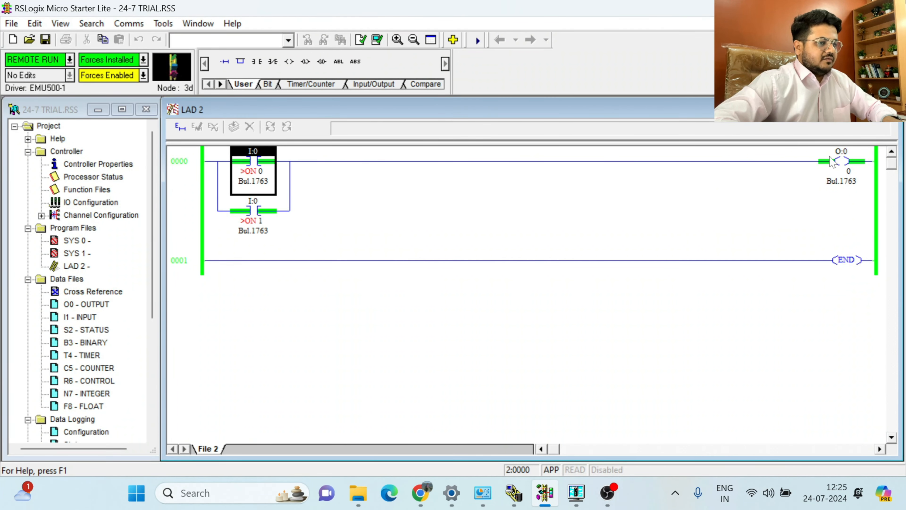
Force the I:0/1 branch contact off while leaving the I:0/0 contact forced on
left_click(271, 210)
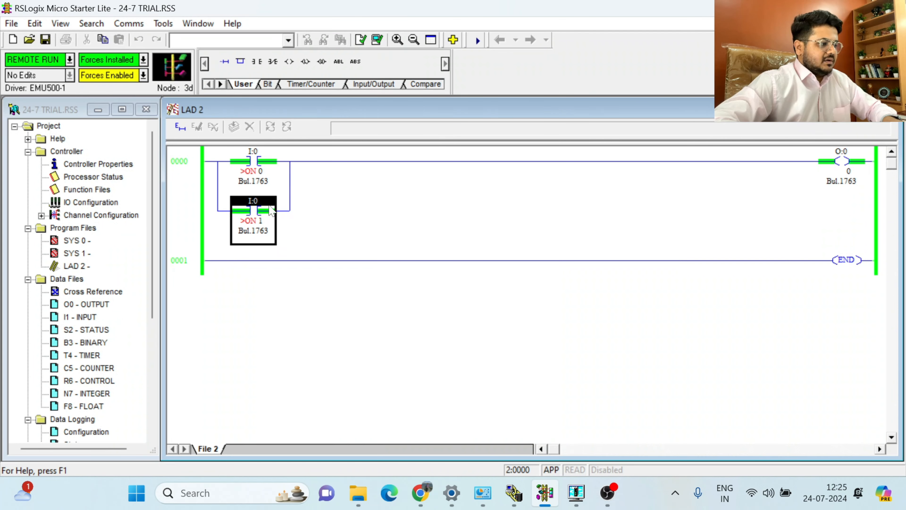
right_click(271, 210)
left_click(314, 466)
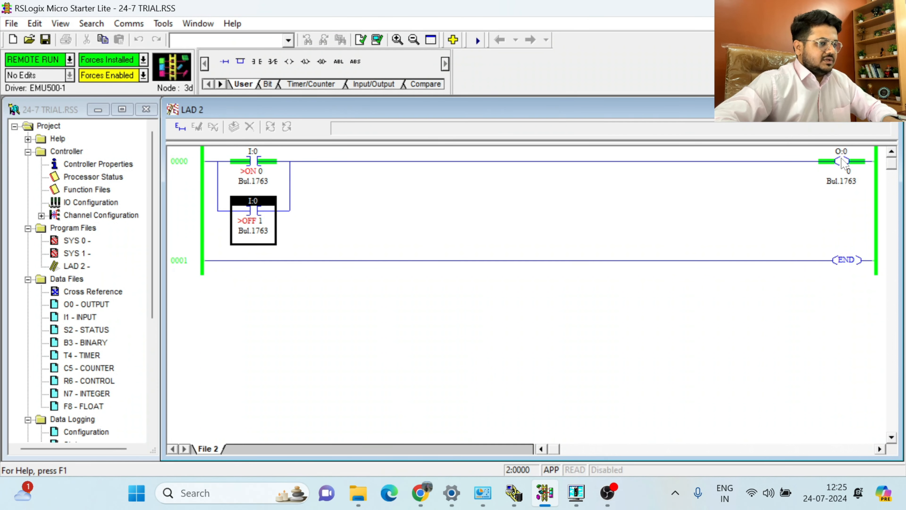